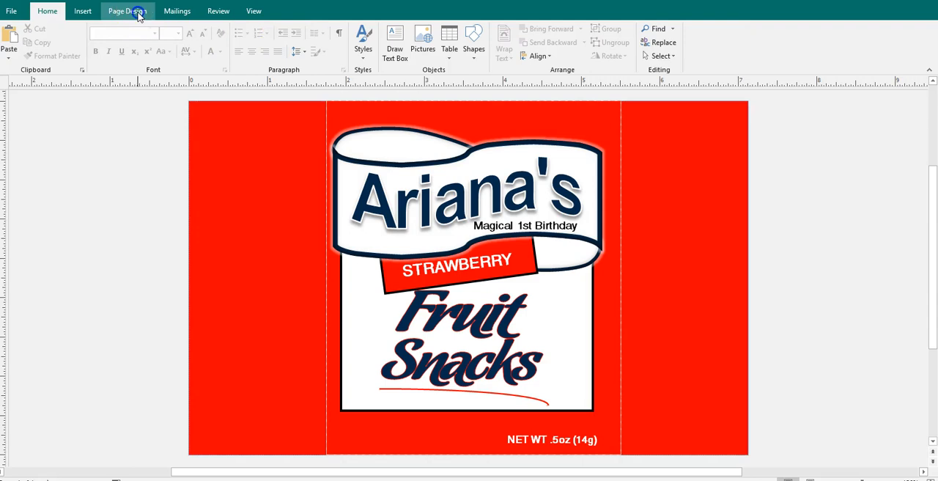
# Change the page background's solid fill to the recently used medium blue
pyautogui.click(800, 60)
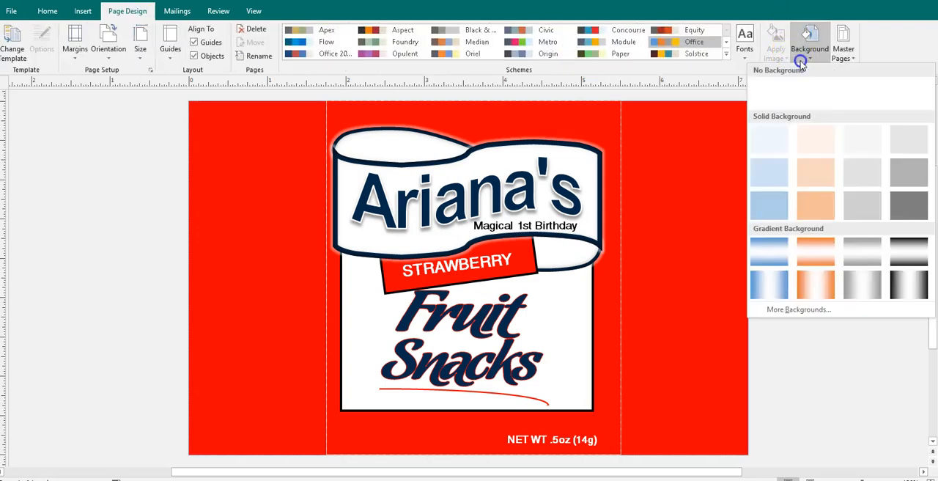
pyautogui.click(784, 309)
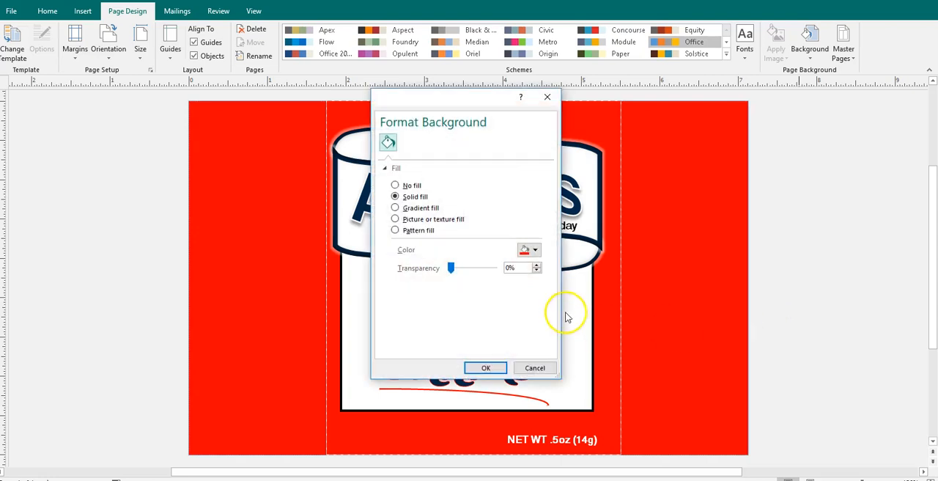
pyautogui.click(537, 251)
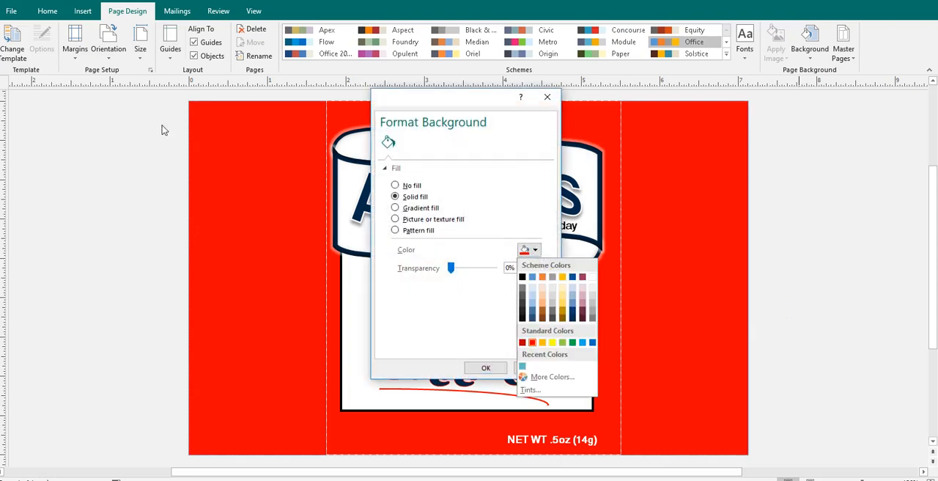
pyautogui.click(525, 364)
pyautogui.click(528, 367)
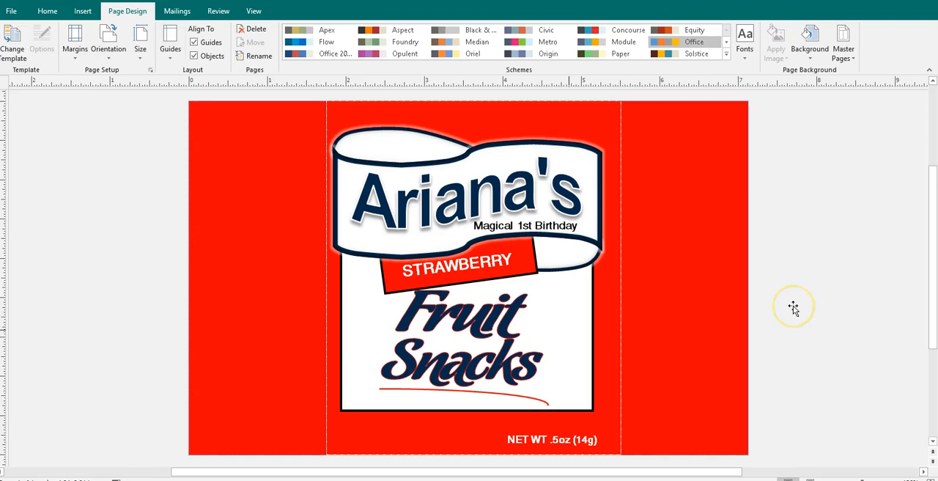
pyautogui.click(619, 121)
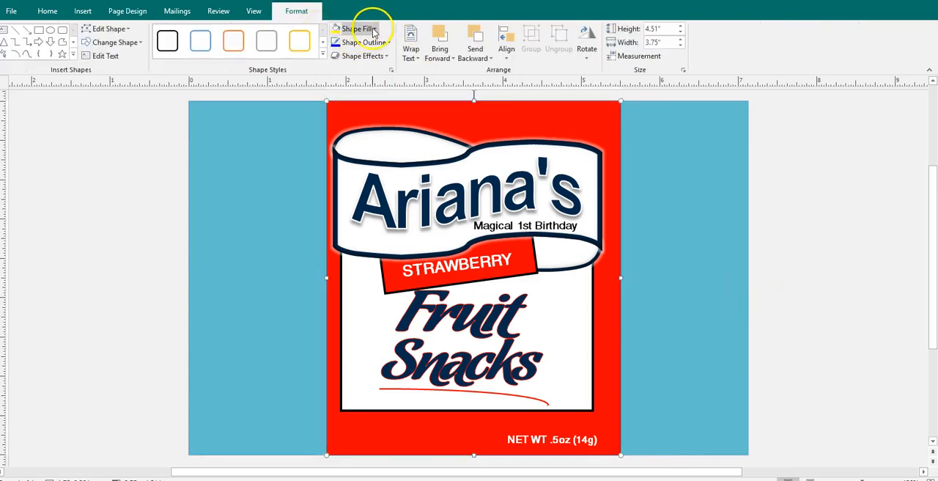
pyautogui.click(373, 29)
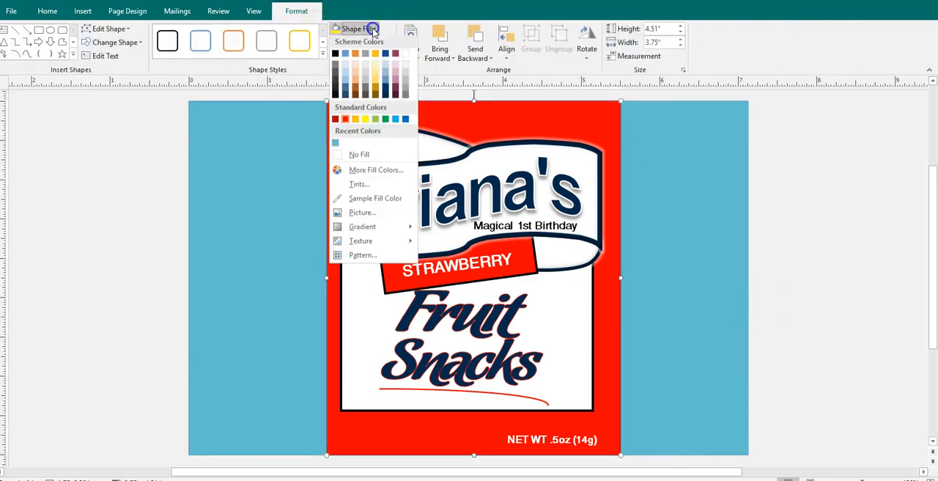
pyautogui.click(623, 268)
# Switch to File Explorer and open the CUUpload folder inside the CUUpload archive in Downloads
pyautogui.moveTo(210, 444)
pyautogui.click(306, 435)
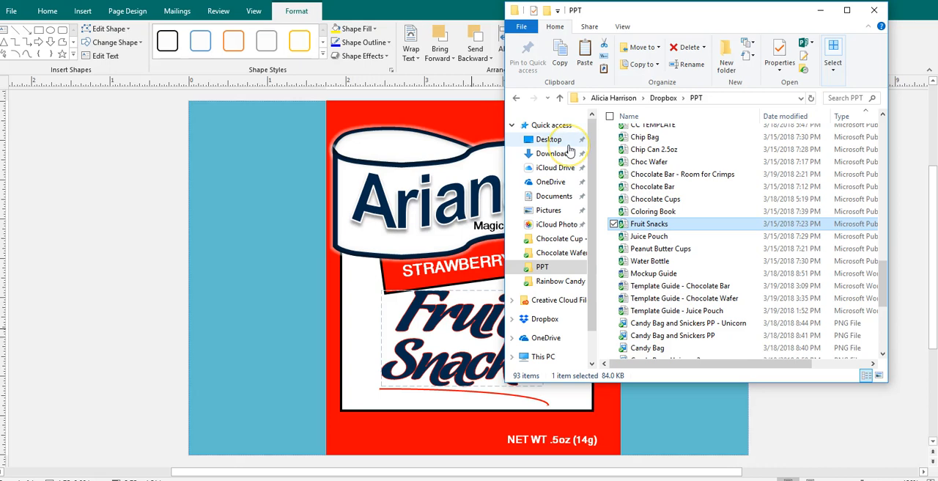
pyautogui.click(550, 126)
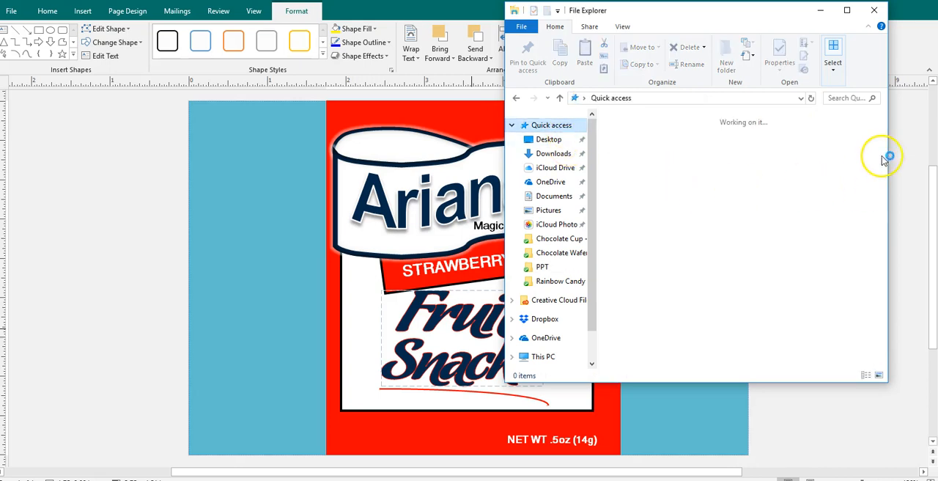
pyautogui.moveTo(885, 156); pyautogui.dragTo(880, 254)
pyautogui.click(657, 359)
pyautogui.doubleClick(658, 359)
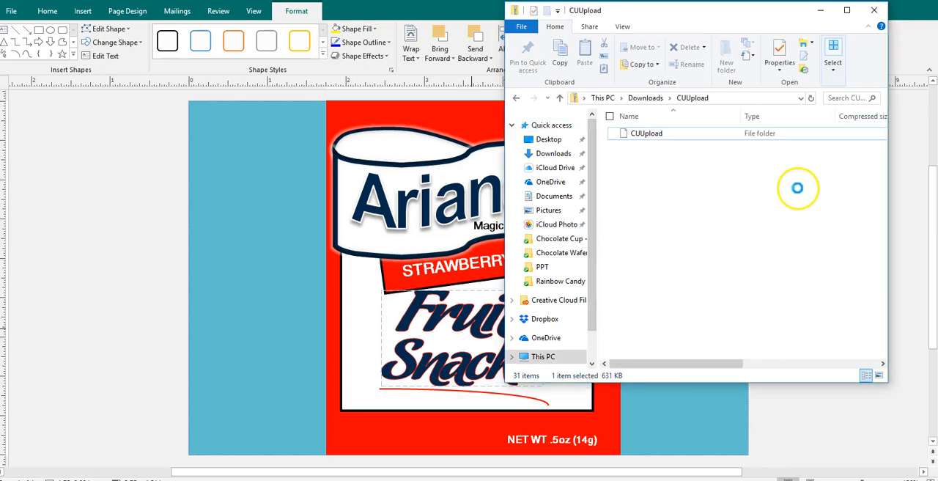
pyautogui.click(647, 134)
pyautogui.doubleClick(647, 132)
# Insert the CU PNG unicorn picture into the label page and move it over the page's right side panel
pyautogui.moveTo(636, 161); pyautogui.dragTo(449, 207)
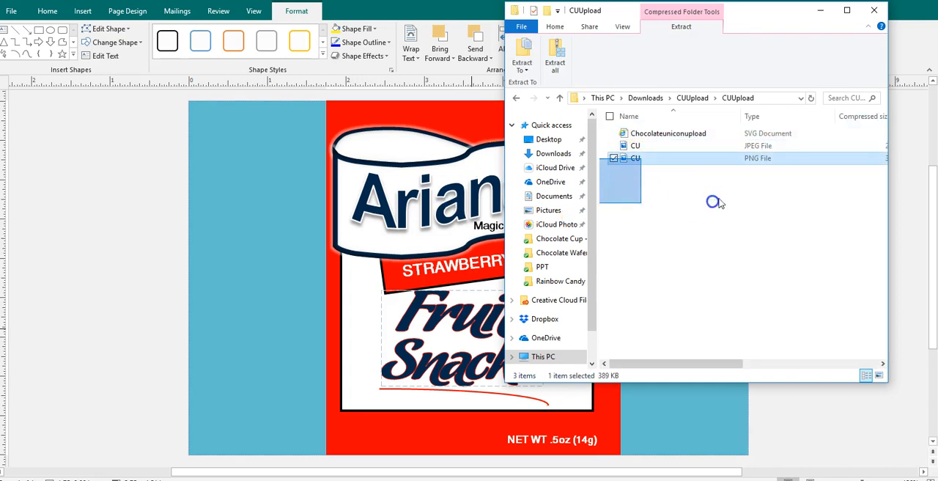
pyautogui.click(642, 161)
pyautogui.moveTo(627, 163); pyautogui.dragTo(416, 206)
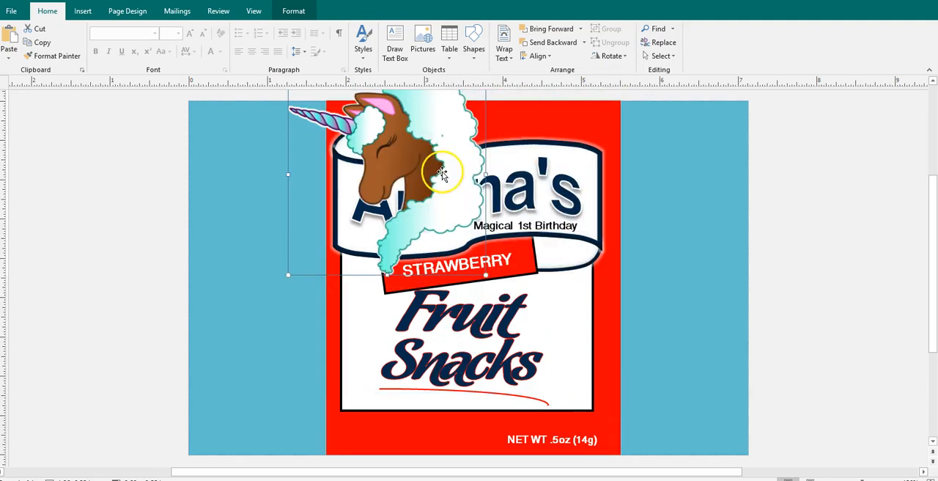
pyautogui.moveTo(538, 228); pyautogui.dragTo(742, 319)
pyautogui.click(707, 204)
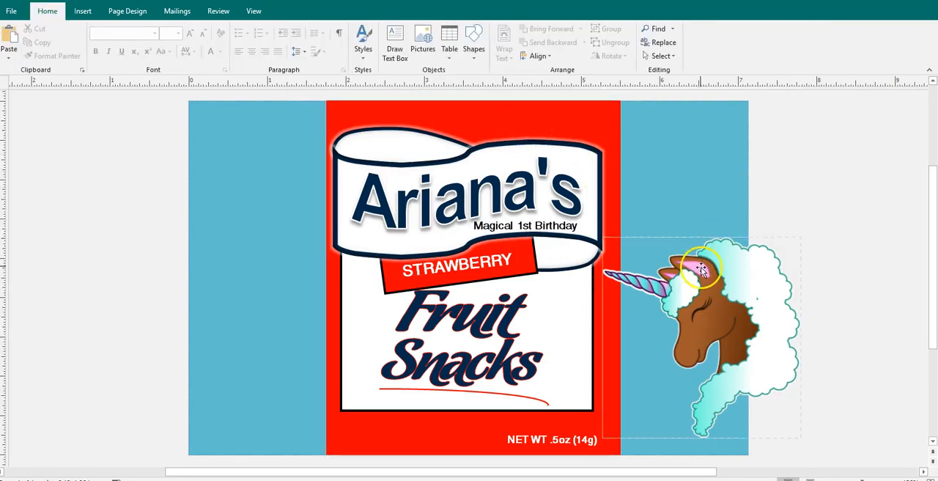
pyautogui.click(700, 267)
# Replace the red center panel's fill with the light mint sampled from the unicorn's hair
pyautogui.click(559, 119)
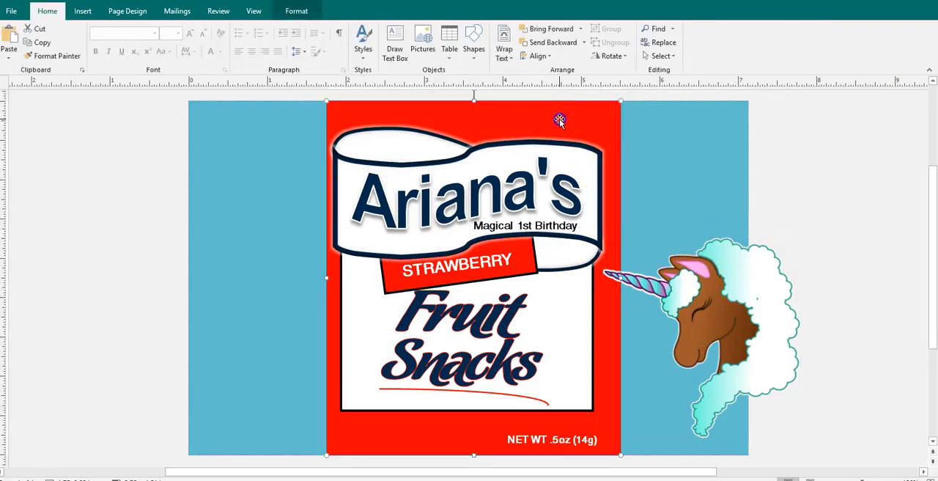
pyautogui.click(296, 11)
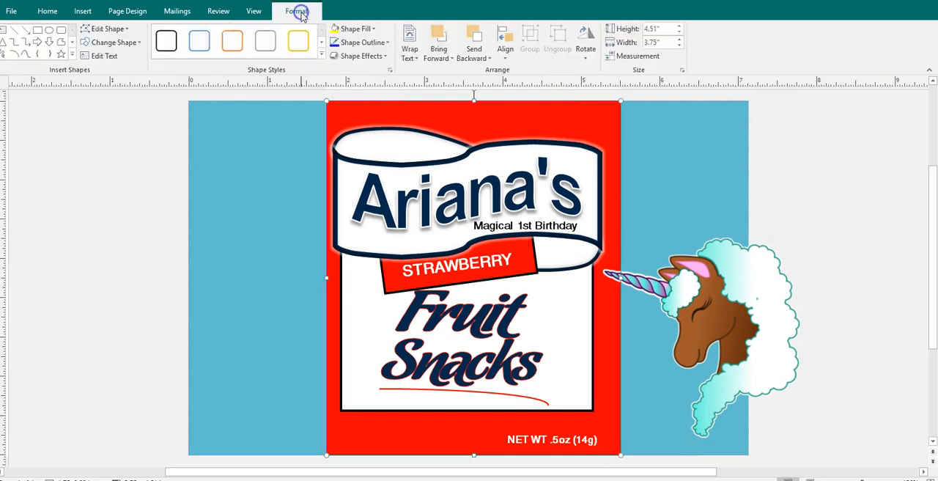
pyautogui.click(359, 28)
pyautogui.click(359, 156)
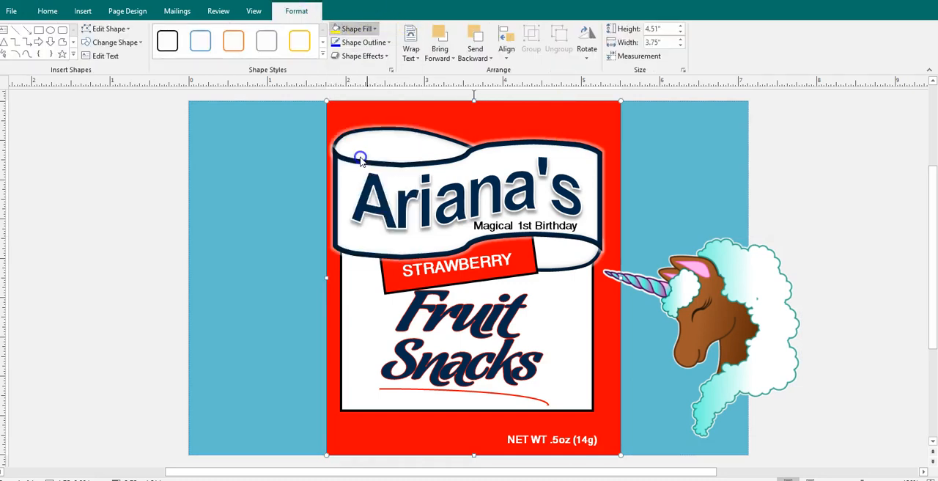
pyautogui.click(360, 29)
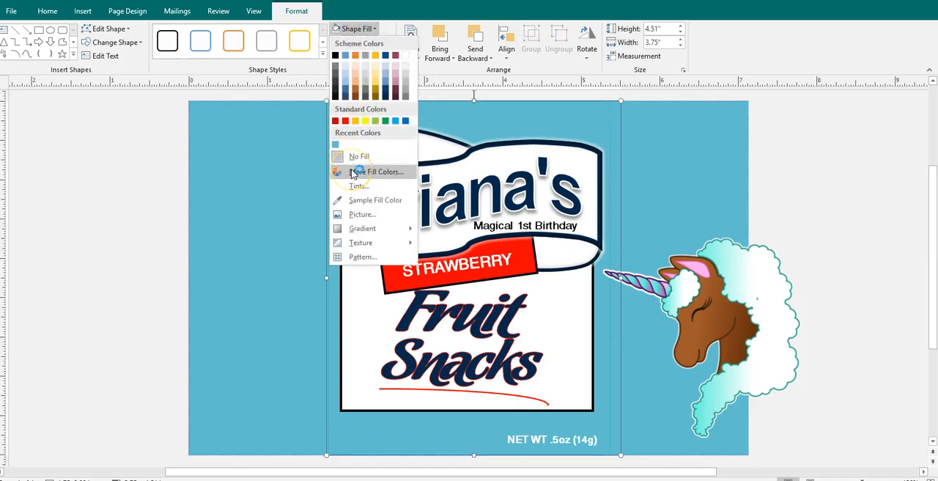
pyautogui.click(341, 201)
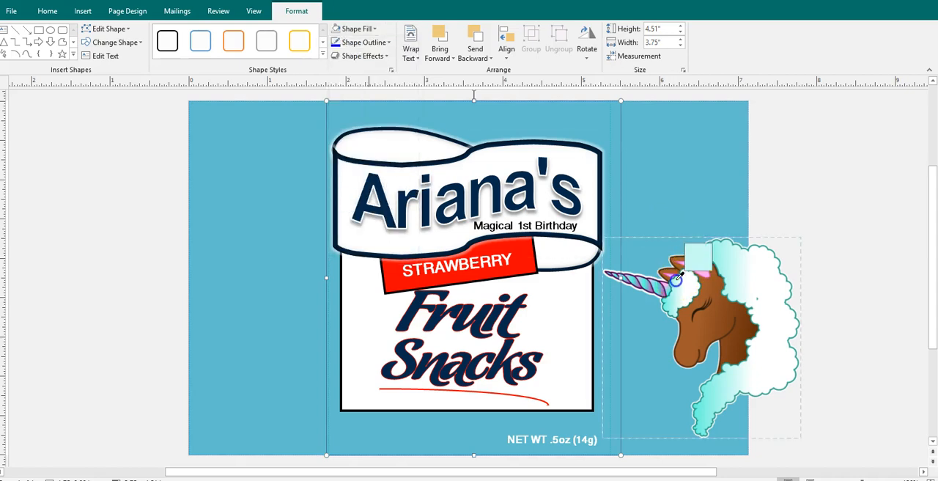
pyautogui.click(677, 276)
pyautogui.click(591, 104)
pyautogui.click(648, 131)
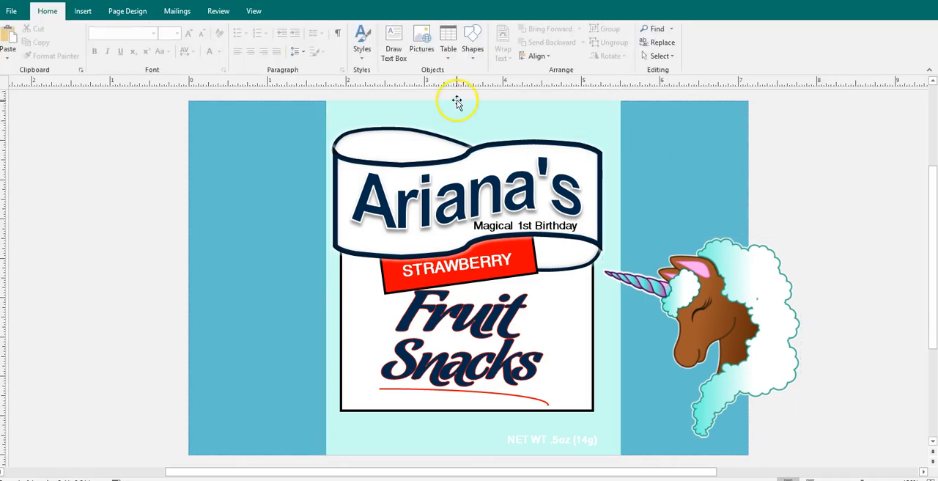
# Stretch the mint panel to both page edges and shrink the unicorn picture in the page's lower right area
pyautogui.click(330, 286)
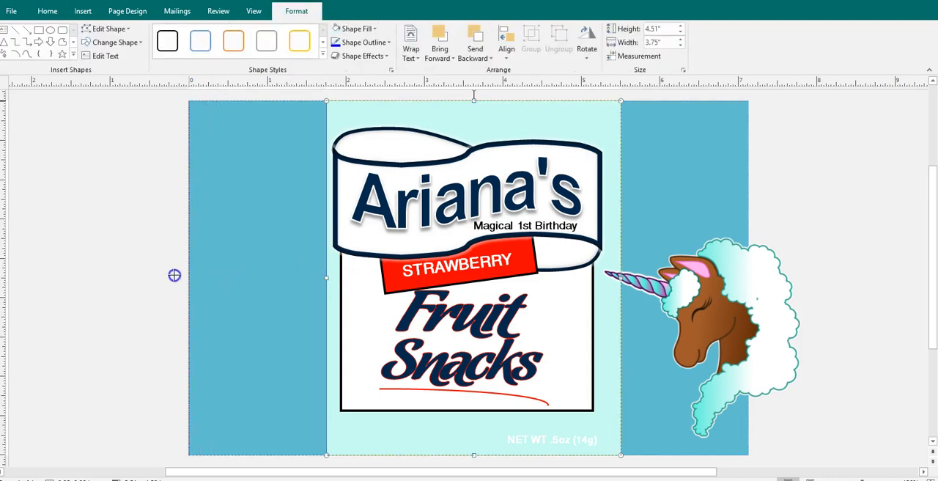
pyautogui.moveTo(744, 289)
pyautogui.mouseDown()
pyautogui.moveTo(767, 296)
pyautogui.moveTo(748, 298)
pyautogui.mouseUp()
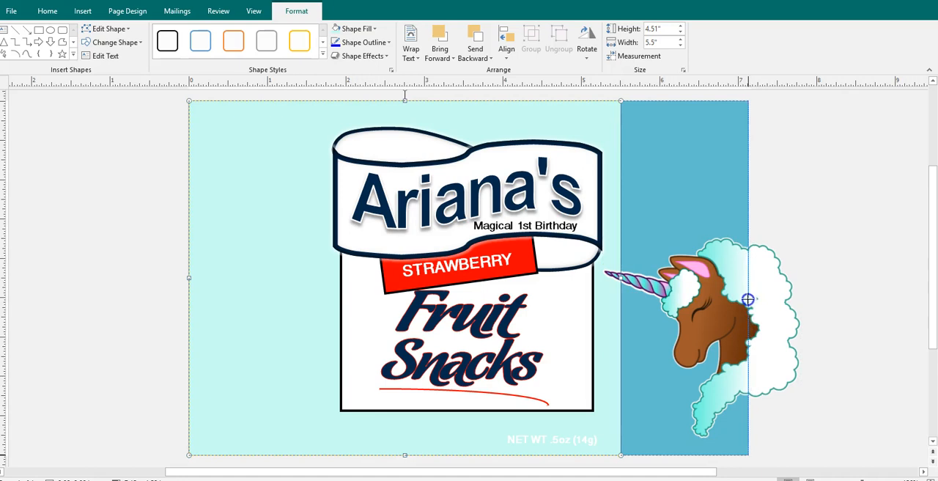
pyautogui.click(788, 292)
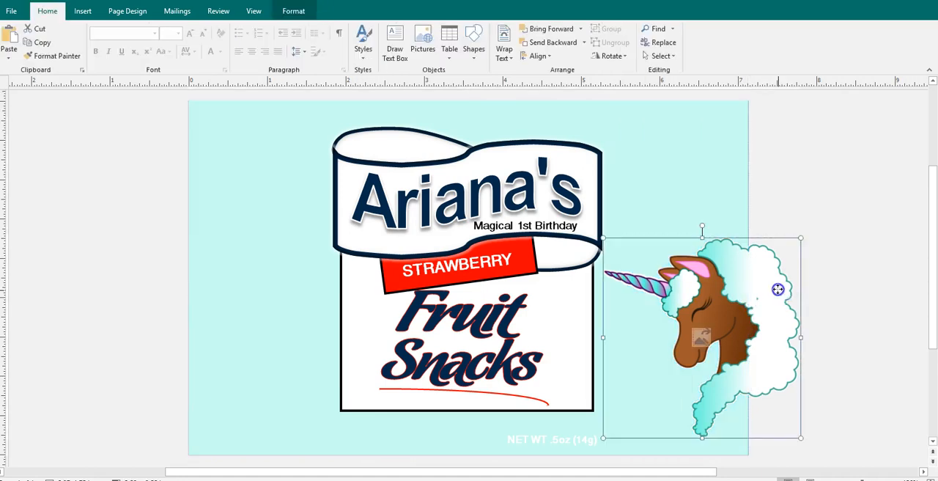
pyautogui.moveTo(786, 245); pyautogui.dragTo(757, 298)
# Fill the "Fruit" WordArt with the pink sampled from the unicorn's ear
pyautogui.click(504, 321)
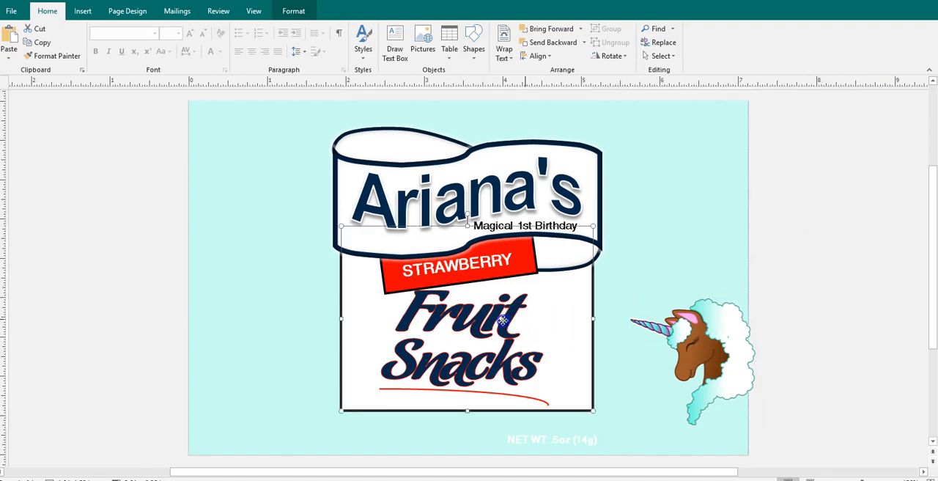
pyautogui.click(504, 321)
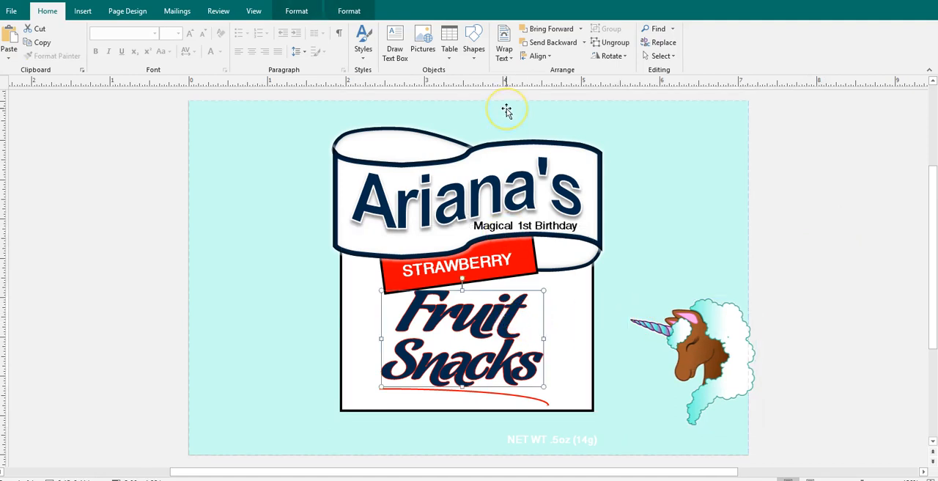
pyautogui.click(344, 11)
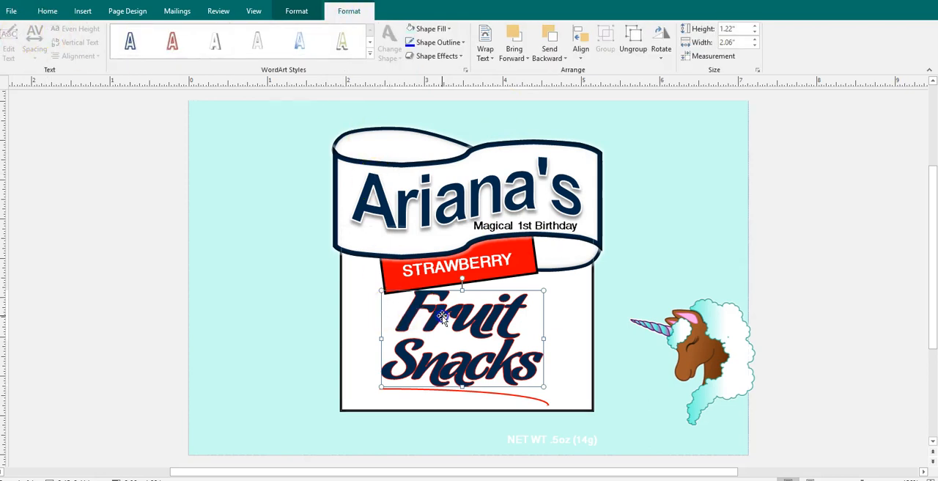
pyautogui.click(399, 308)
pyautogui.click(17, 41)
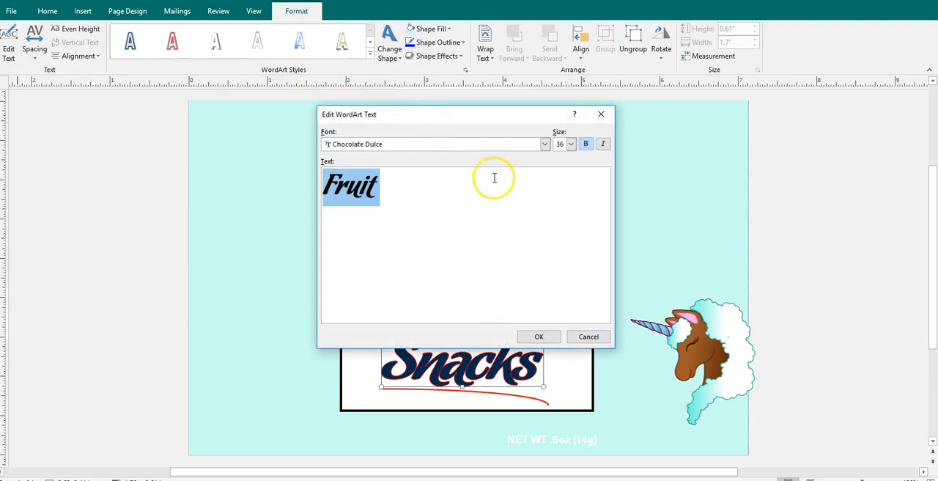
pyautogui.click(590, 338)
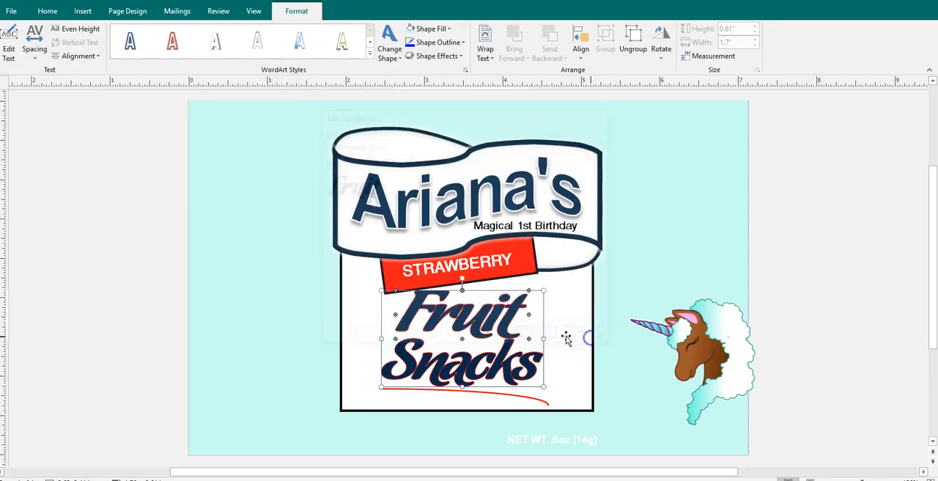
pyautogui.click(445, 29)
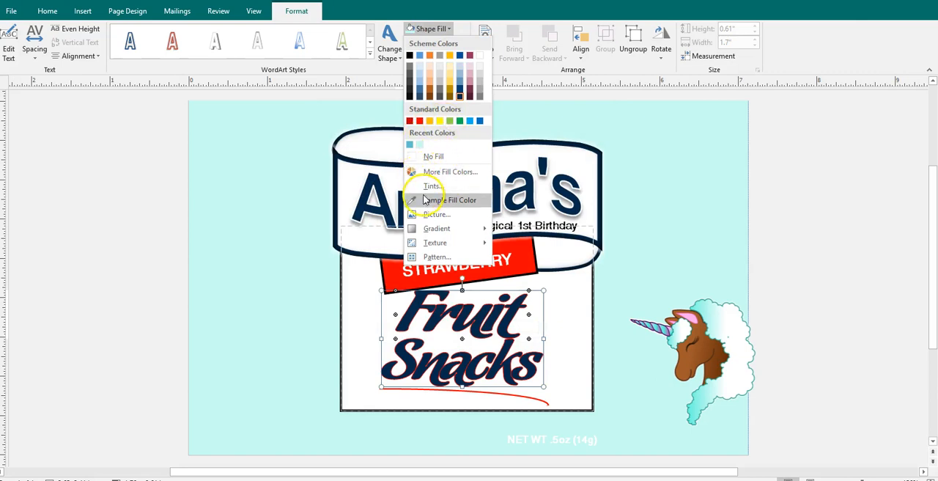
pyautogui.click(440, 200)
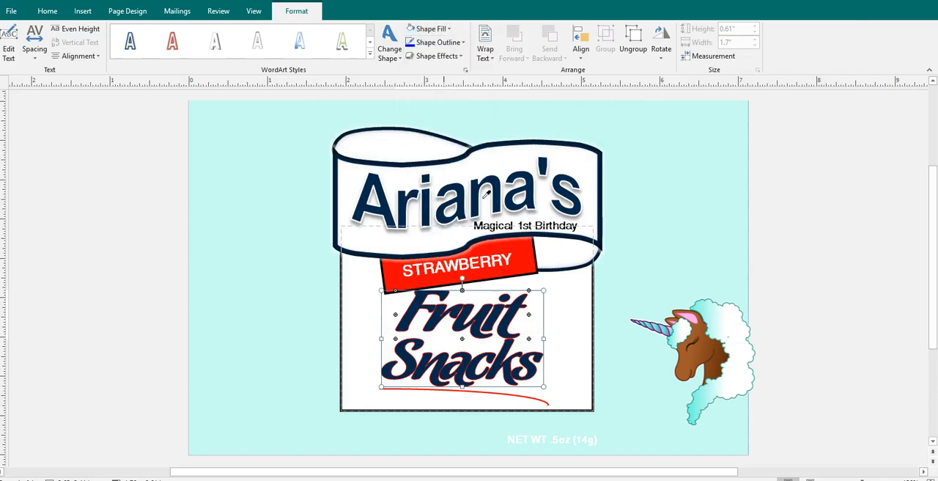
pyautogui.click(680, 320)
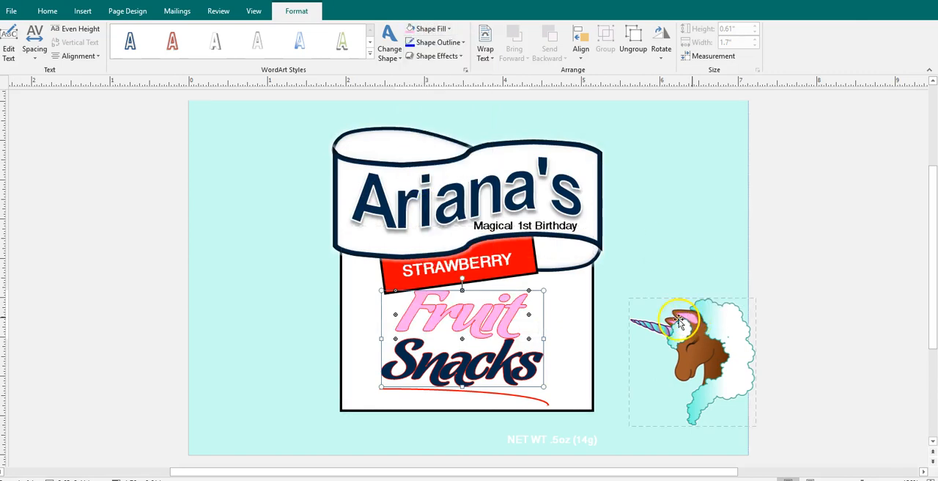
# Set the "Fruit" WordArt's outline to a muted rose shade from the scheme colors
pyautogui.click(436, 44)
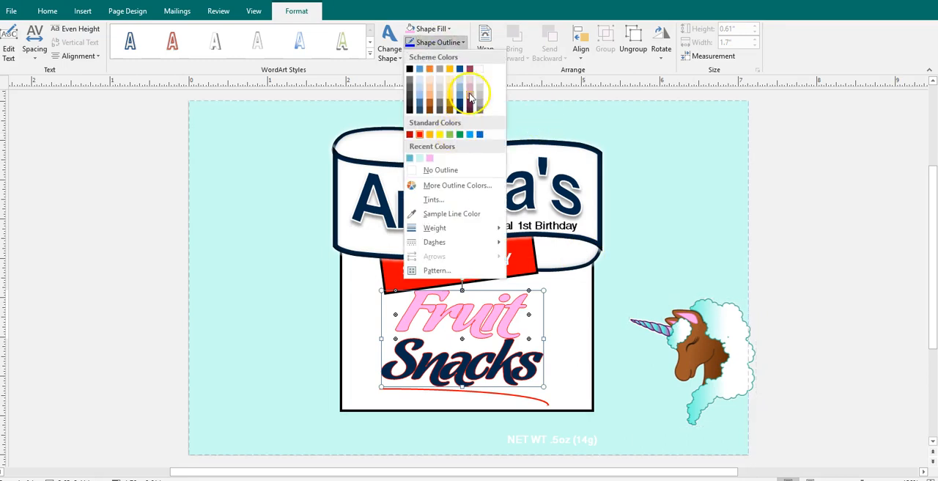
pyautogui.click(470, 97)
pyautogui.click(855, 251)
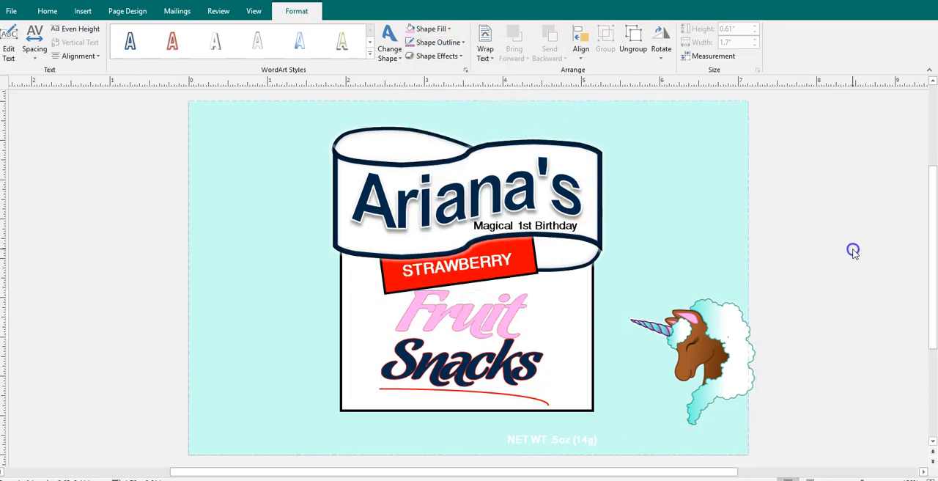
# Fill the grouped "Fruit Snacks" WordArt with the recently sampled pink so that "Snacks" matches "Fruit"
pyautogui.click(512, 316)
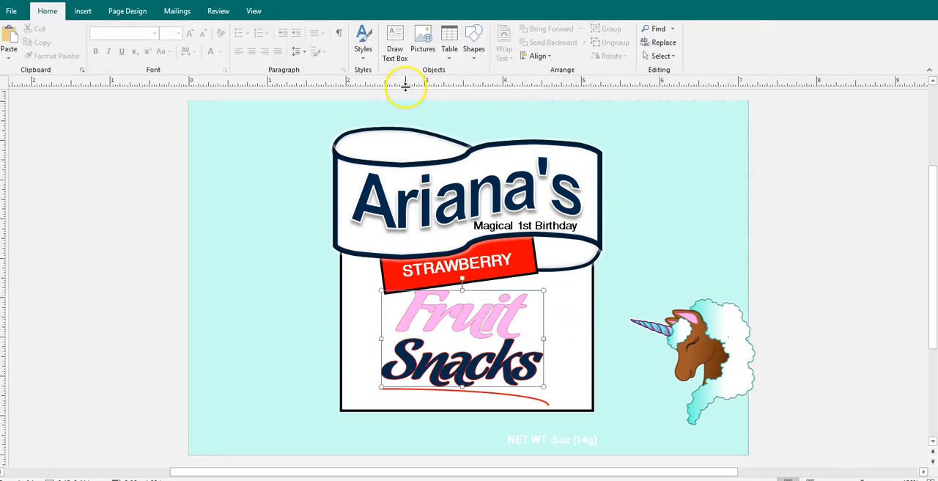
pyautogui.click(768, 253)
pyautogui.click(509, 312)
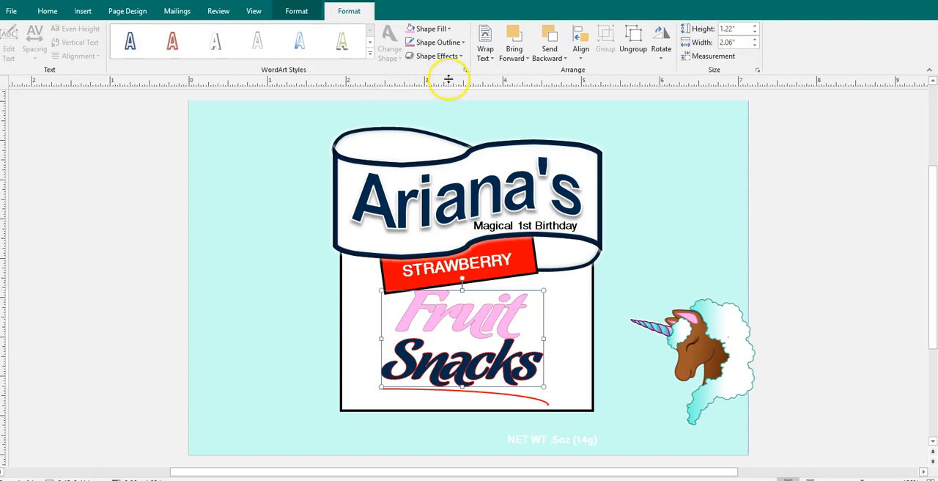
pyautogui.click(445, 30)
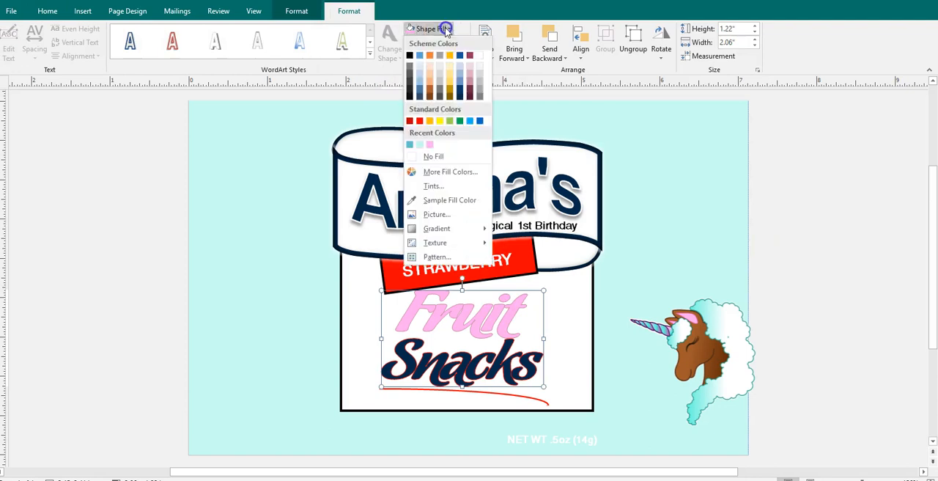
pyautogui.click(430, 146)
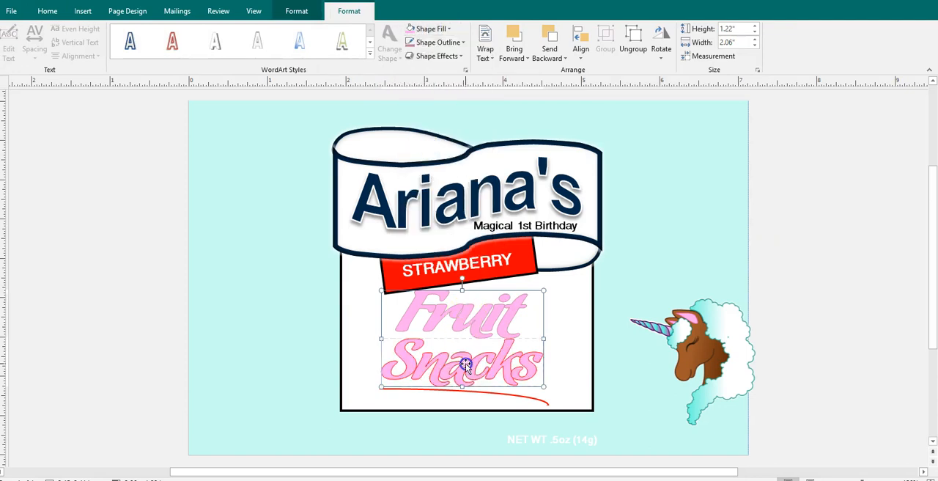
# Set the "Snacks" WordArt's outline to the muted rose scheme shade used on "Fruit"
pyautogui.click(465, 363)
pyautogui.click(460, 42)
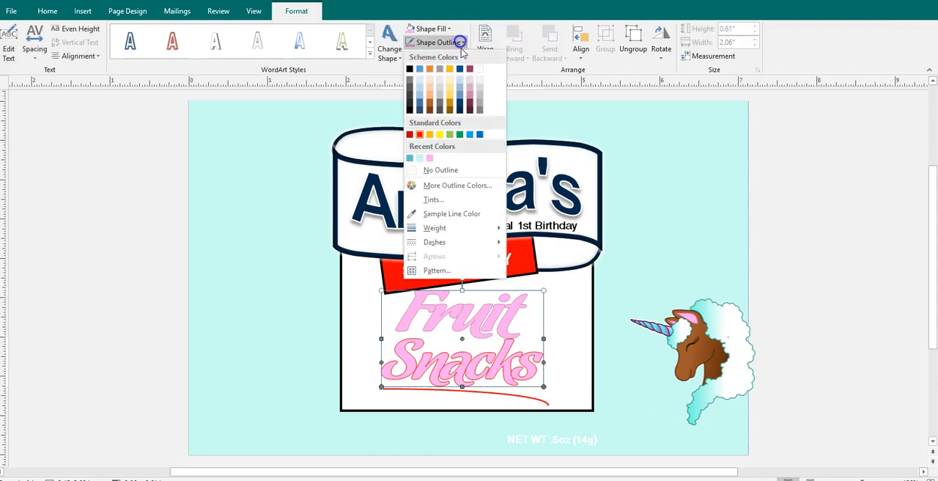
pyautogui.click(469, 103)
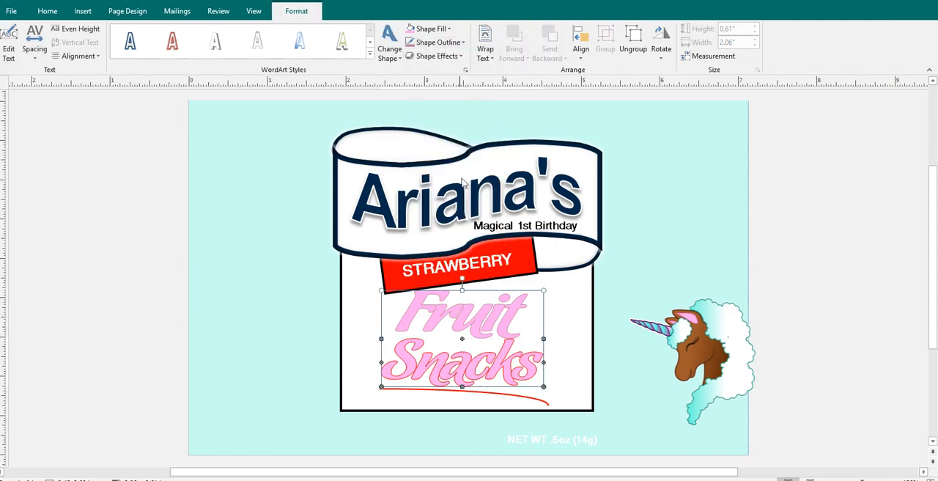
pyautogui.click(454, 317)
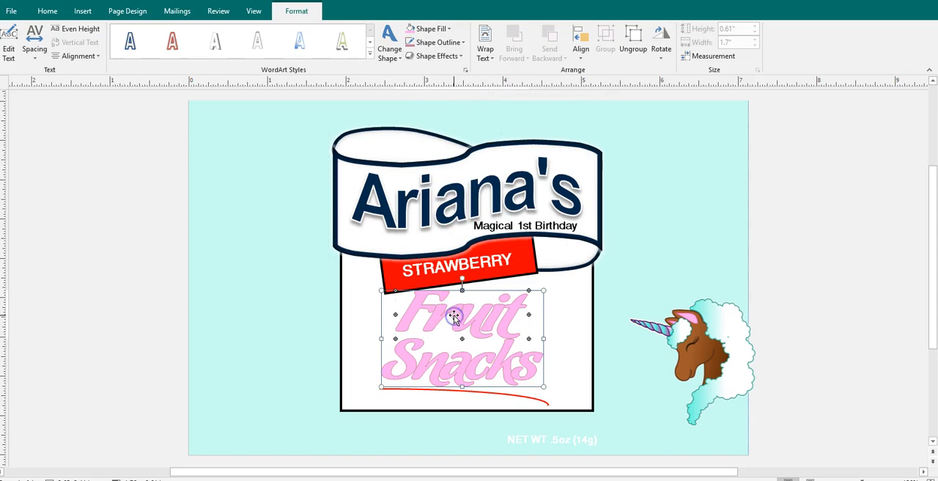
pyautogui.click(666, 272)
# Apply a thicker outline weight to the grouped "Fruit Snacks" WordArt
pyautogui.click(517, 308)
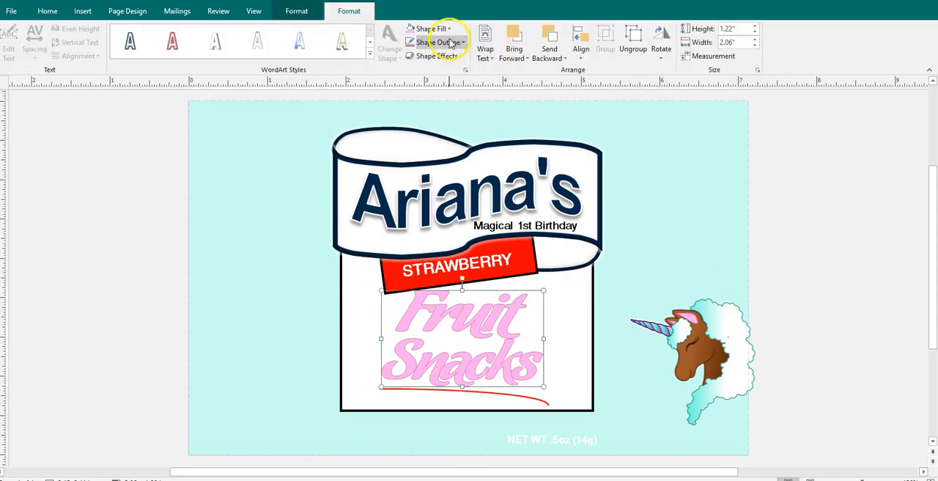
pyautogui.click(463, 42)
pyautogui.moveTo(498, 229)
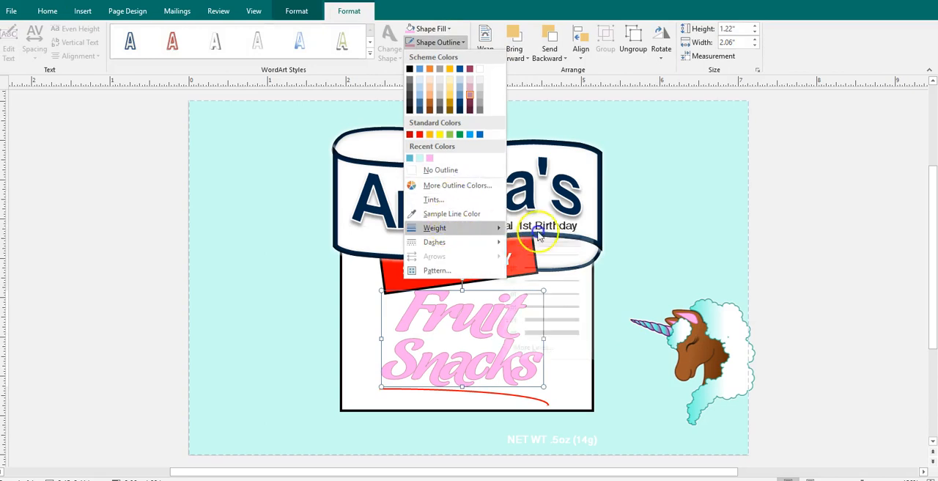
pyautogui.click(546, 293)
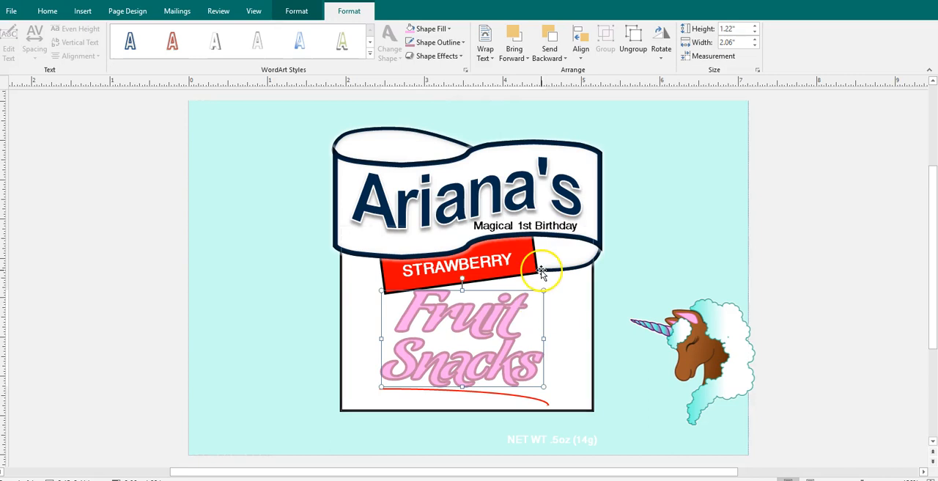
# Change the outline of the grouped "Fruit Snacks" WordArt to a dark plum shade from the scheme colors
pyautogui.click(443, 30)
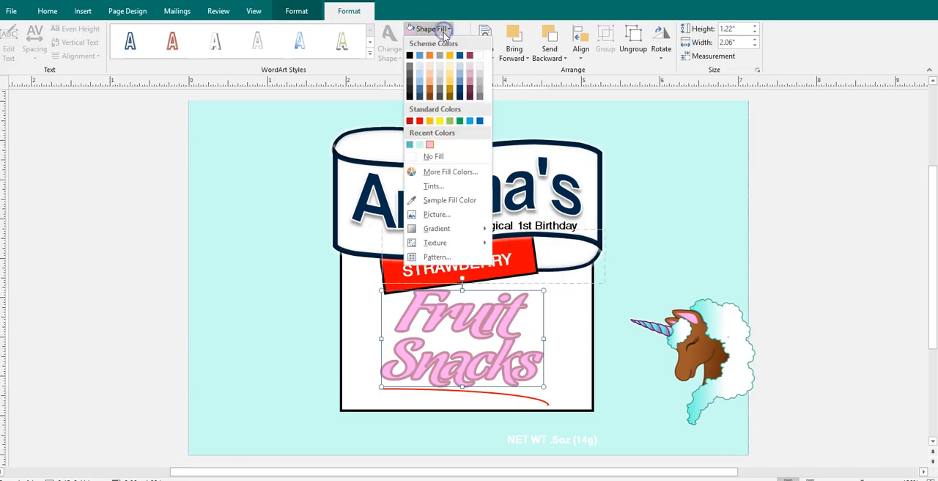
pyautogui.click(462, 10)
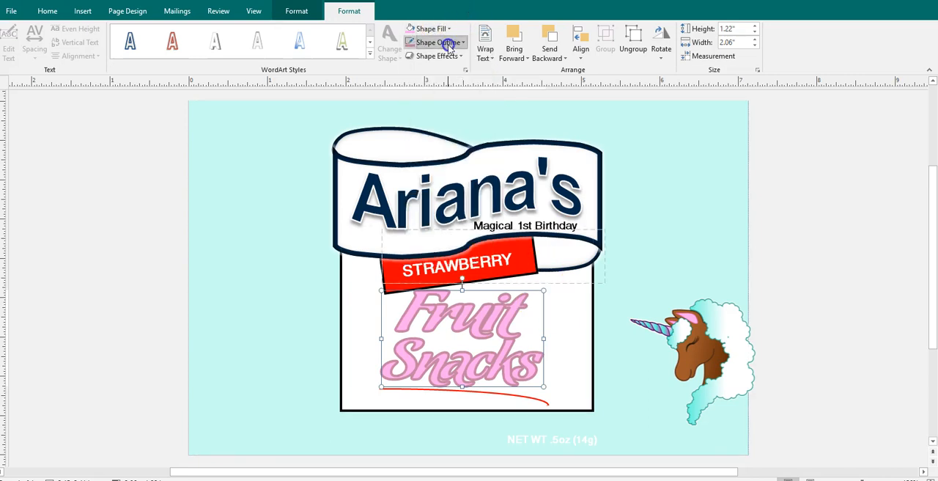
pyautogui.click(471, 107)
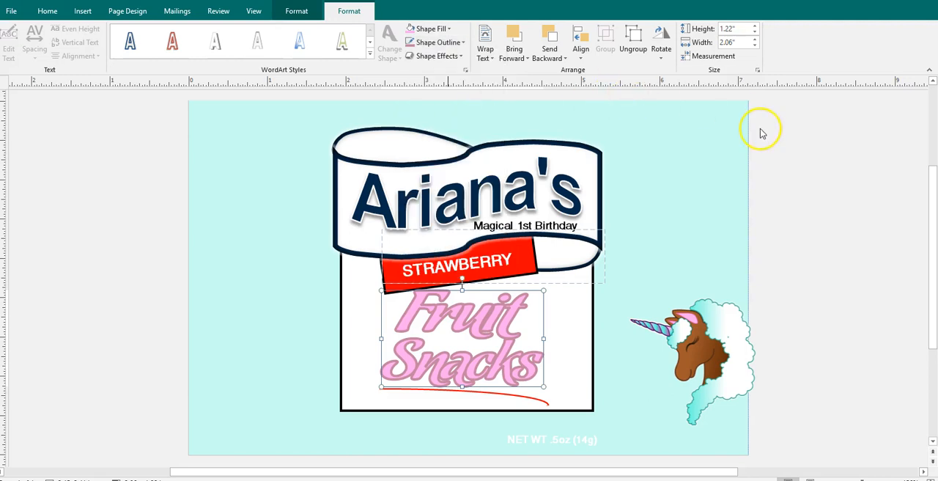
pyautogui.click(810, 155)
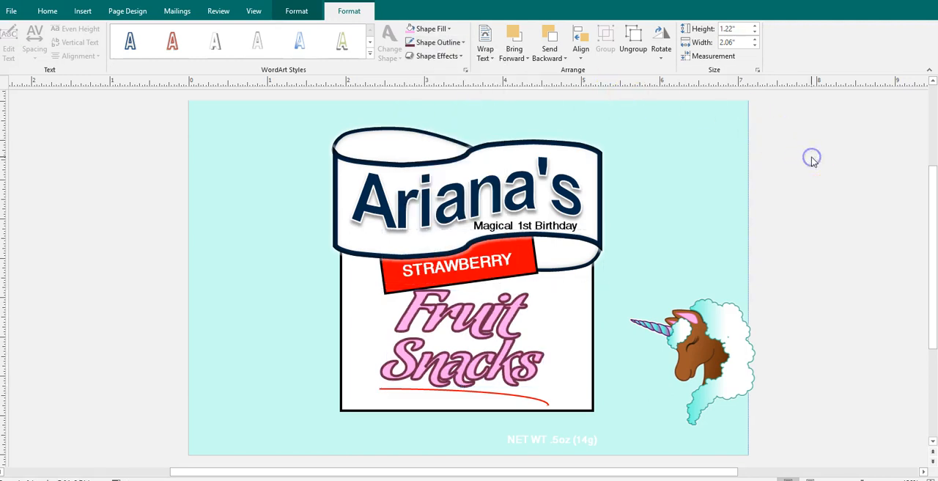
# Ungroup the banner at the top of the label and select the child's name WordArt on its own
pyautogui.click(548, 222)
pyautogui.click(546, 195)
pyautogui.click(505, 192)
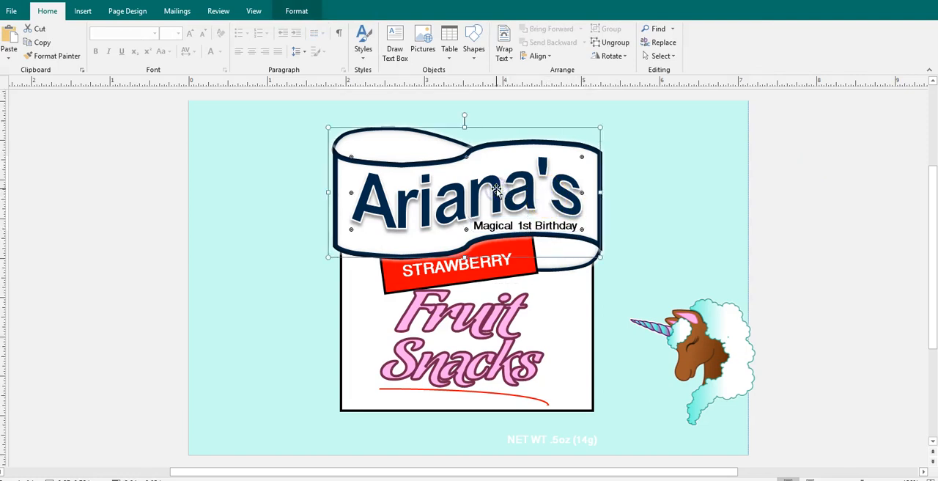
pyautogui.click(612, 56)
pyautogui.click(615, 44)
pyautogui.click(856, 130)
pyautogui.click(561, 194)
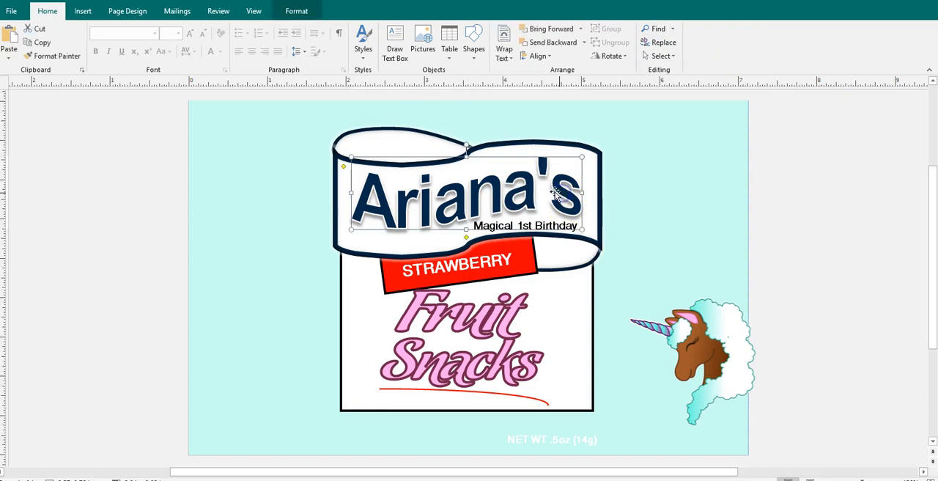
# Fill the child's name WordArt with the recently sampled pink
pyautogui.click(297, 11)
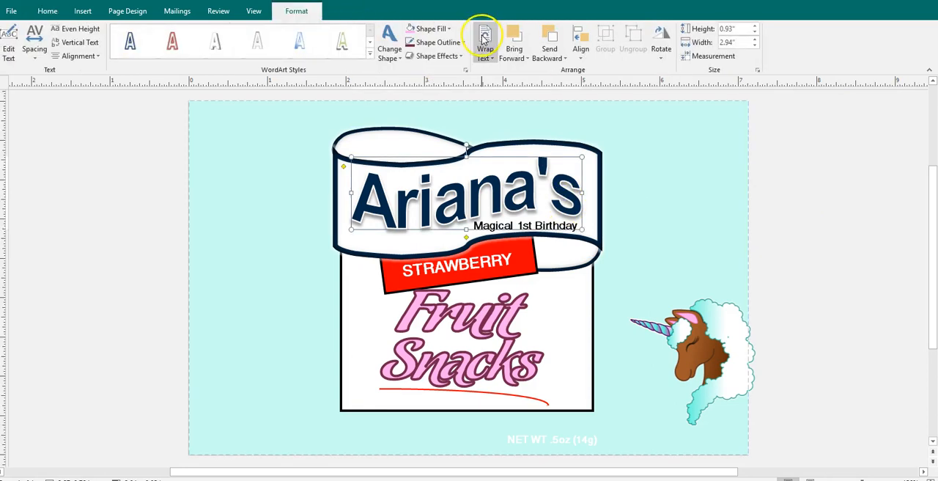
pyautogui.click(449, 31)
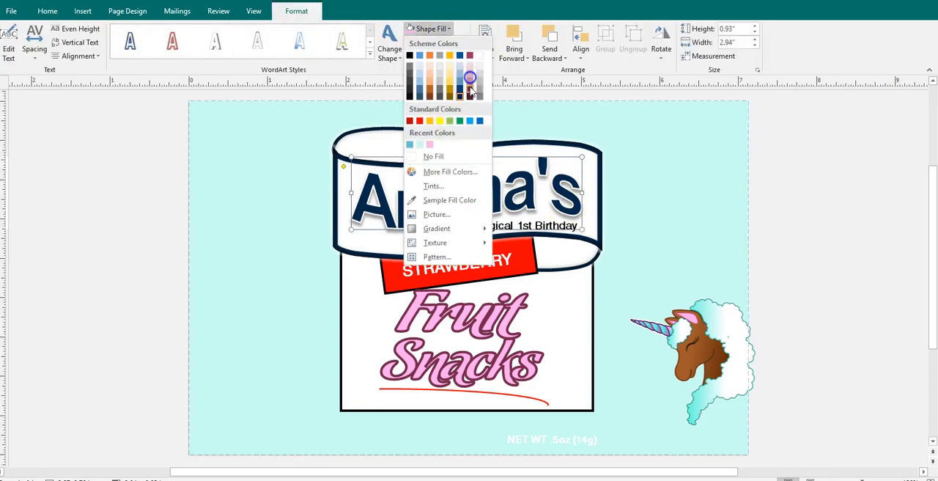
pyautogui.click(430, 145)
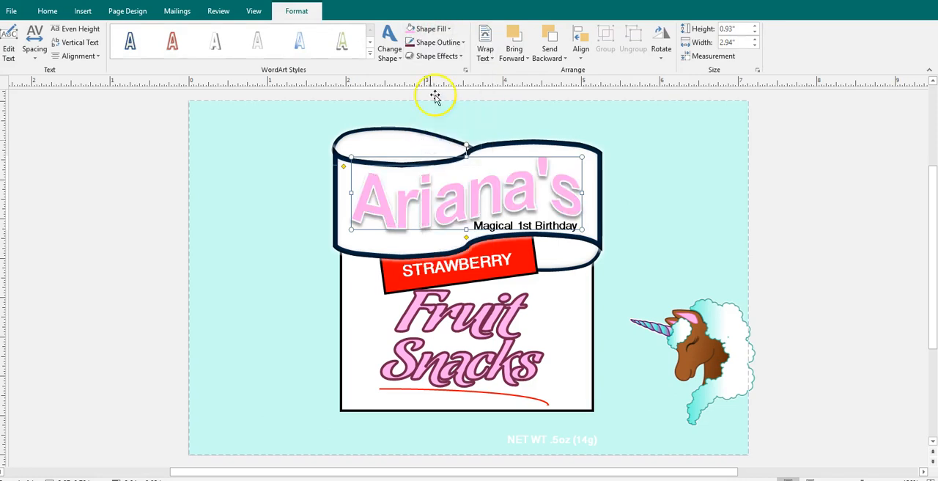
pyautogui.click(440, 43)
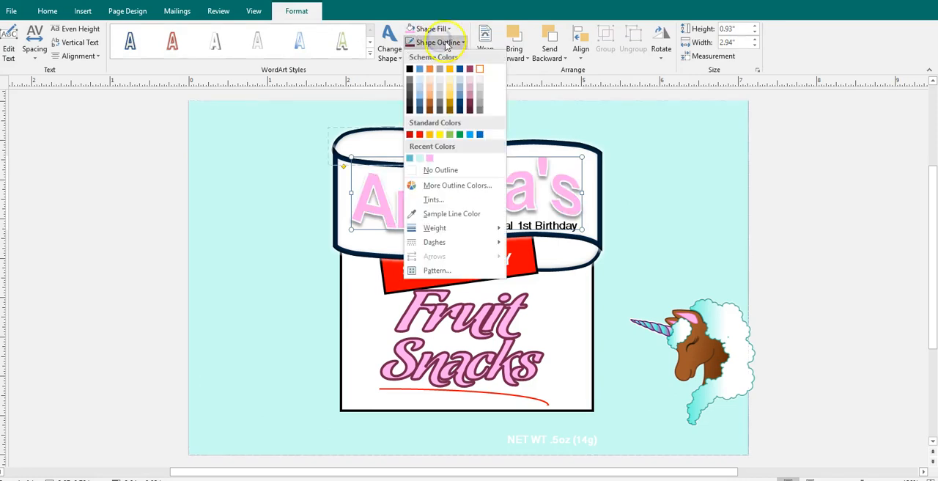
pyautogui.click(605, 204)
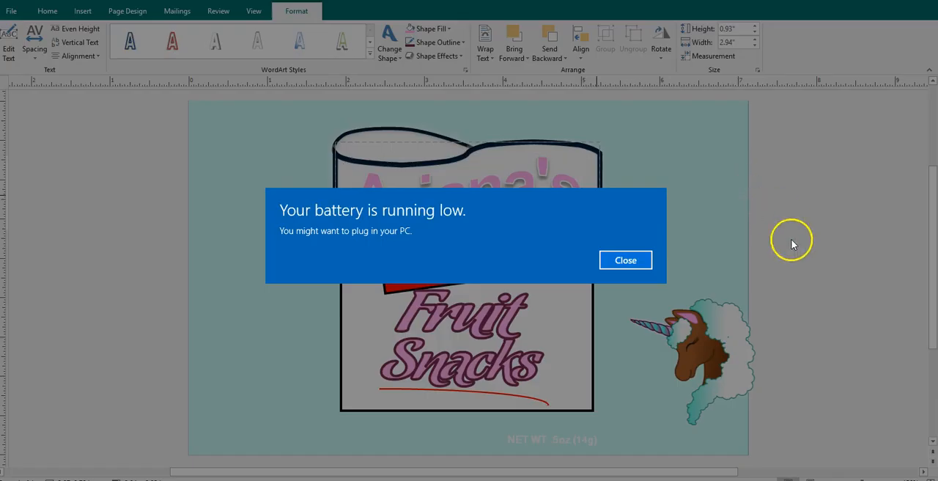
pyautogui.click(626, 260)
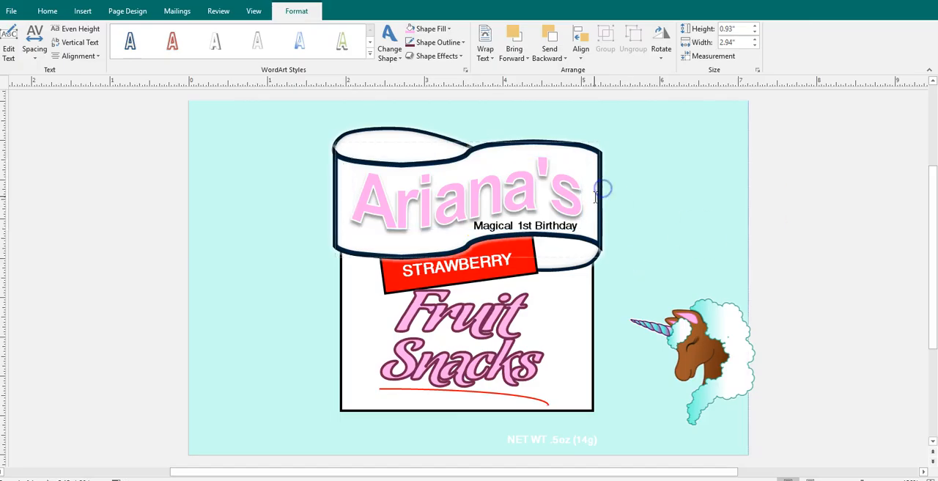
# Fill the main banner shape behind the name and its upper fold with the muted rose scheme shade
pyautogui.click(599, 199)
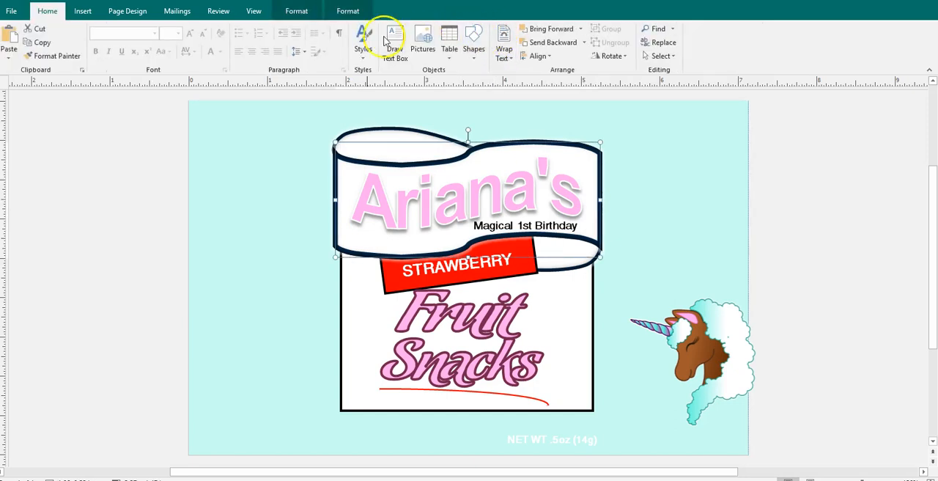
pyautogui.click(311, 13)
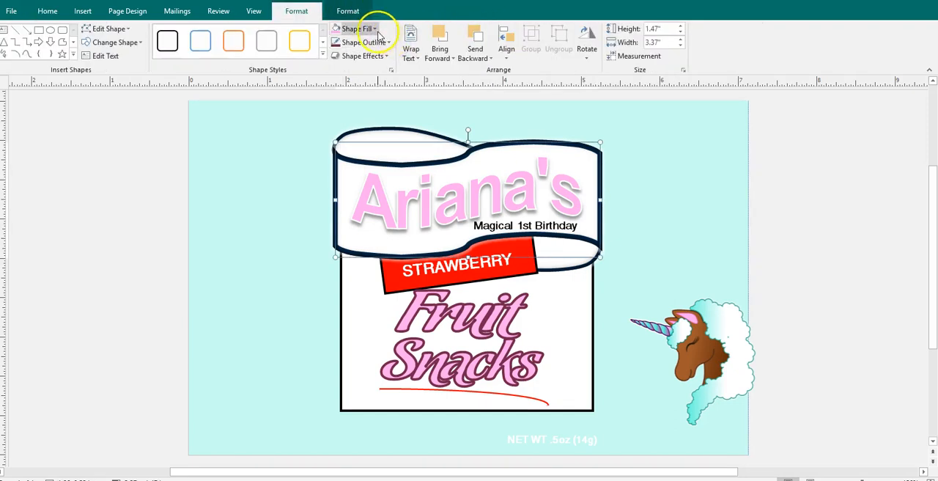
pyautogui.click(377, 29)
pyautogui.click(396, 87)
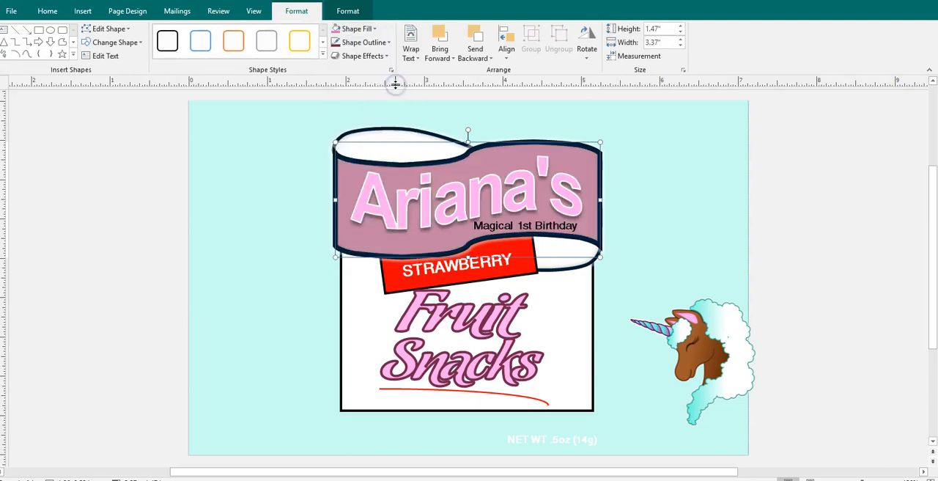
pyautogui.click(397, 145)
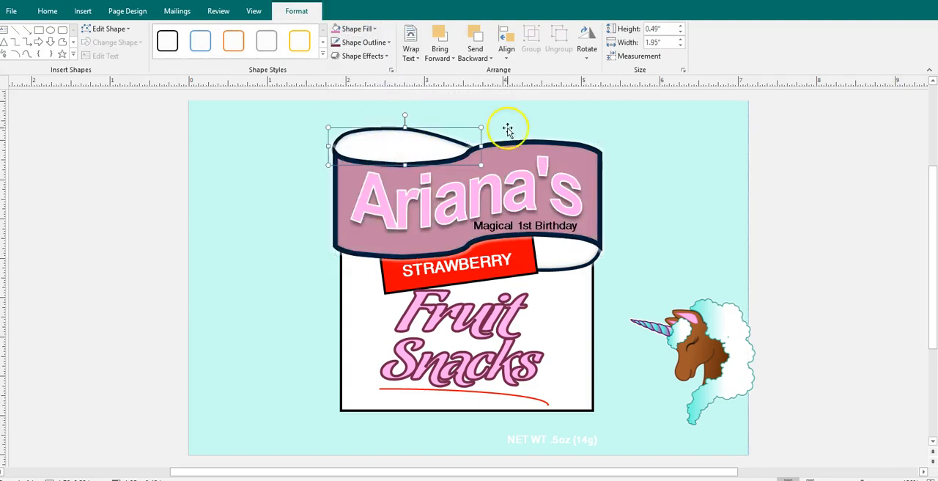
pyautogui.click(358, 30)
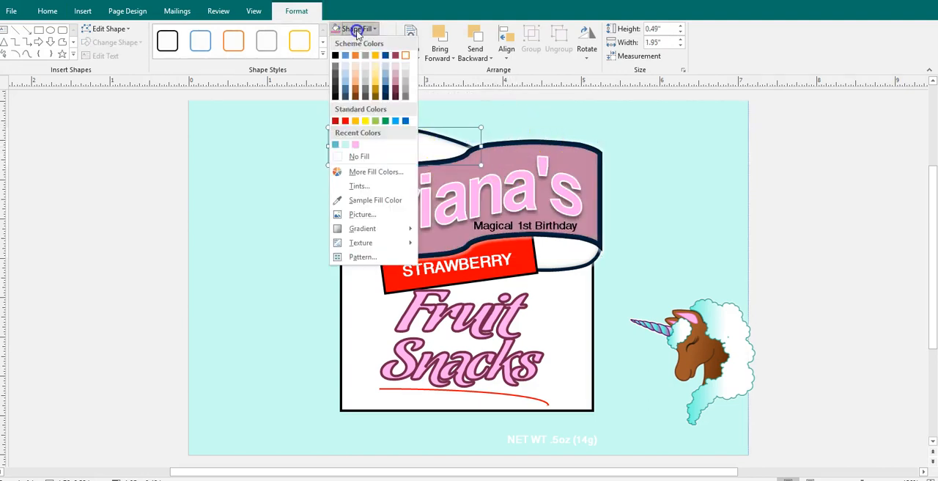
pyautogui.click(394, 84)
# Fill the grouped flavor strip and the banner's lower fold with the same muted rose scheme shade
pyautogui.click(550, 254)
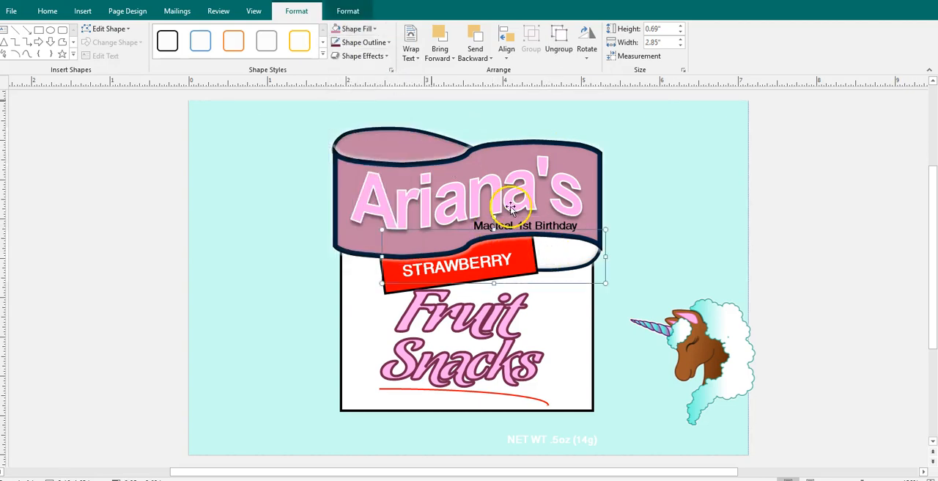
pyautogui.click(358, 28)
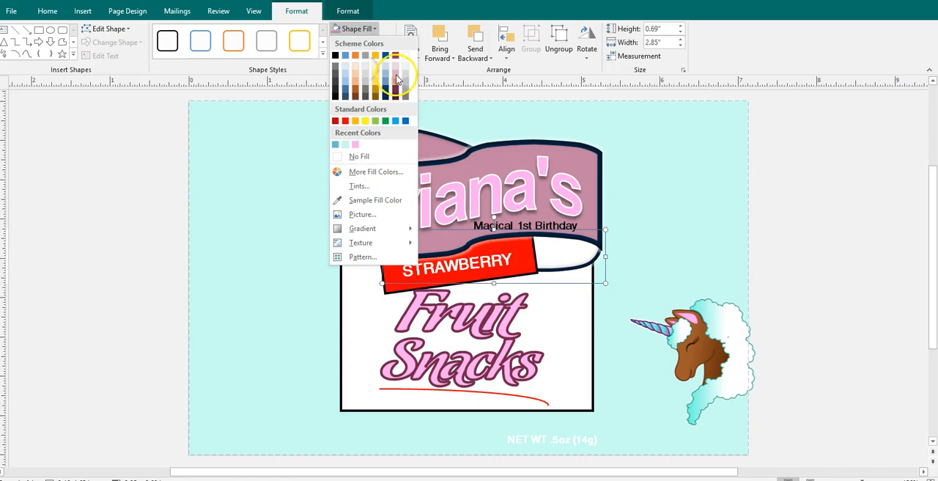
pyautogui.click(396, 87)
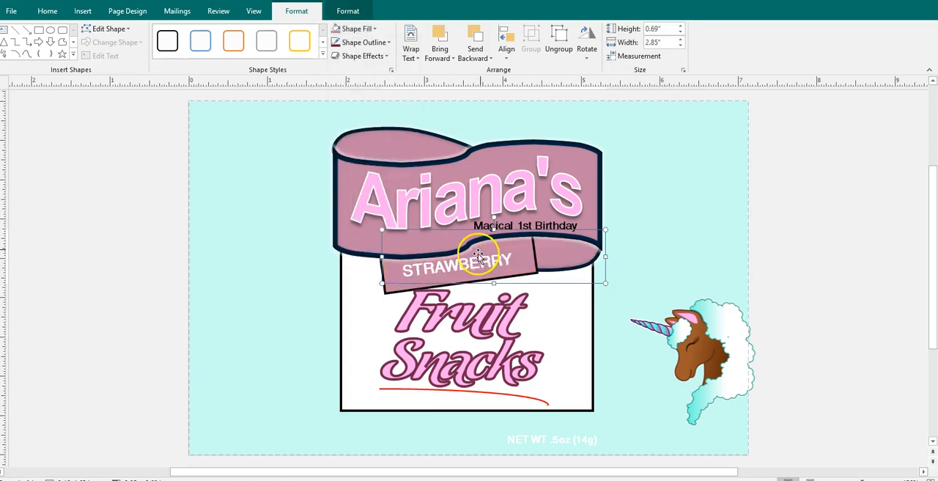
# Replace the flavor text "STRAWBERRY" with "MIXED FRUIT"
pyautogui.click(497, 261)
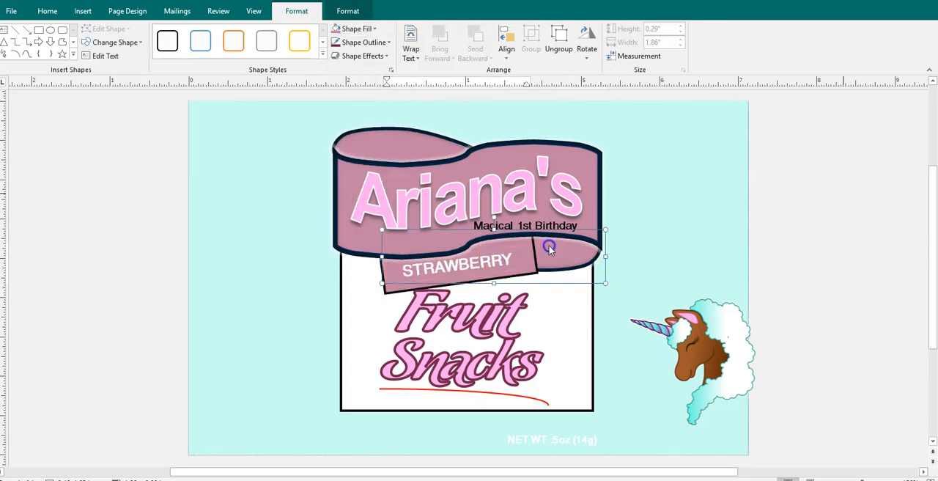
pyautogui.doubleClick(495, 262)
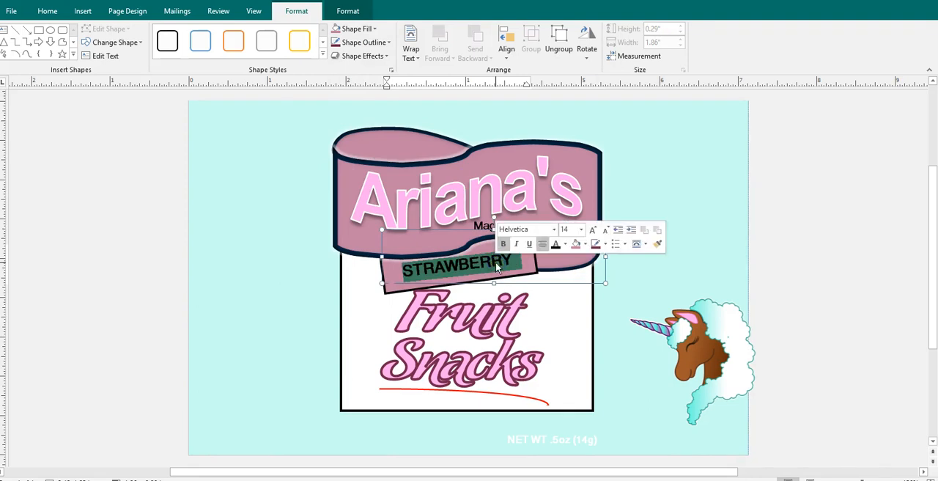
pyautogui.write('MIXED FRUIT')
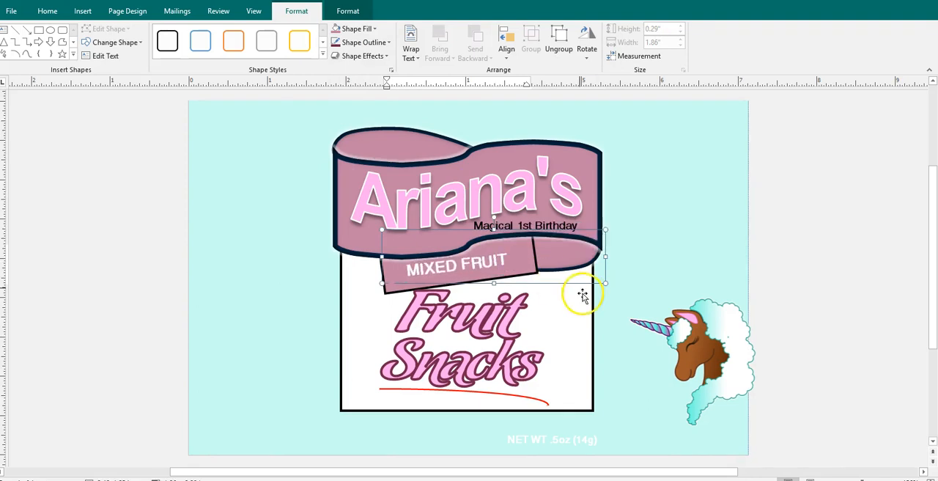
pyautogui.click(829, 237)
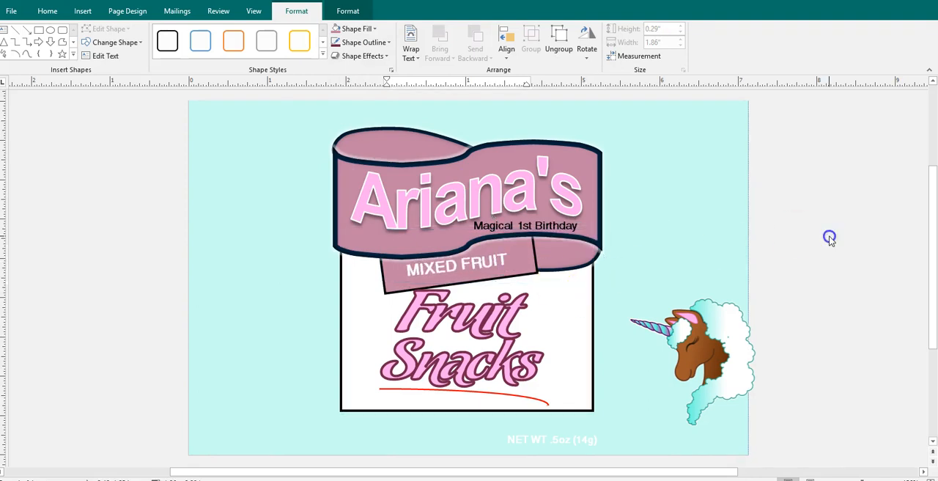
# Try the recently sampled pink as the fill of the "MIXED FRUIT" text box and undo it
pyautogui.tripleClick(500, 259)
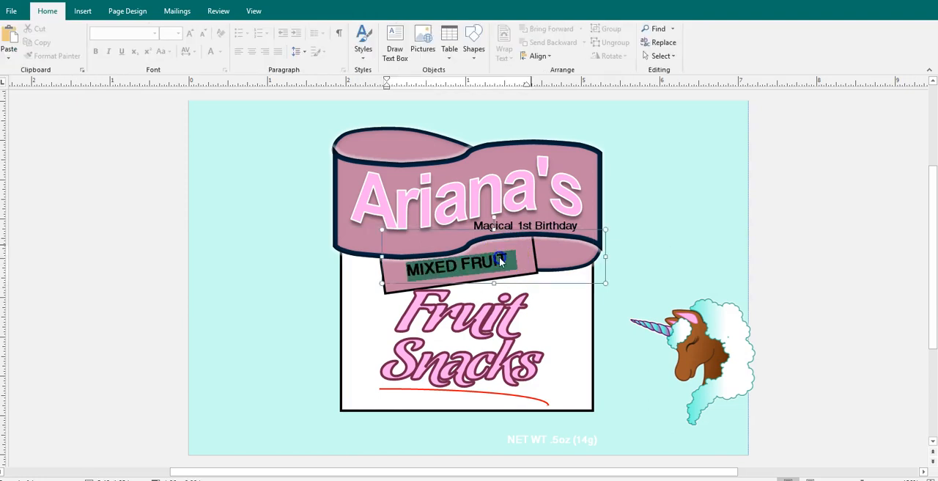
pyautogui.click(350, 16)
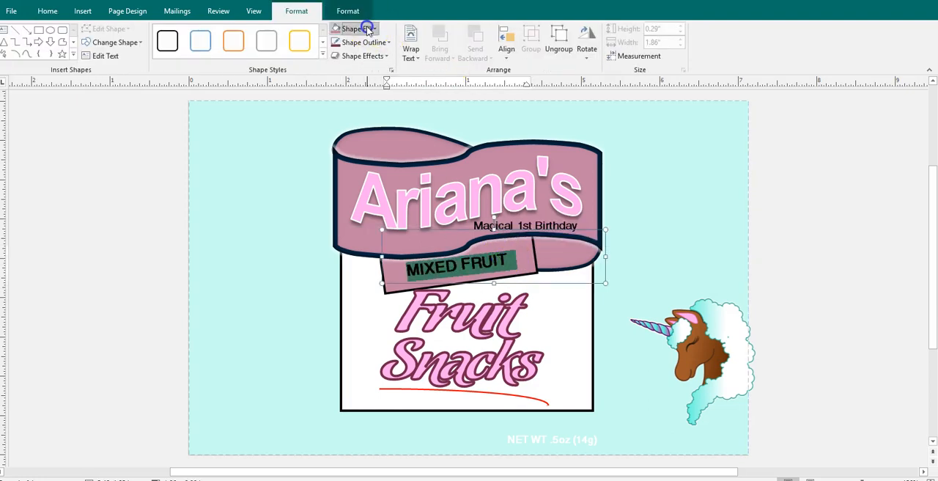
pyautogui.click(357, 29)
pyautogui.click(356, 145)
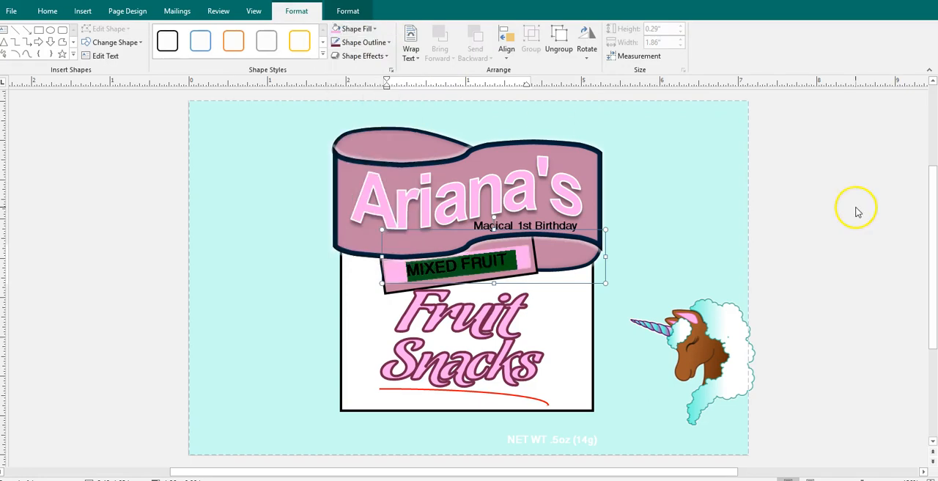
pyautogui.click(858, 216)
pyautogui.hotkey('ctrl', 'z')
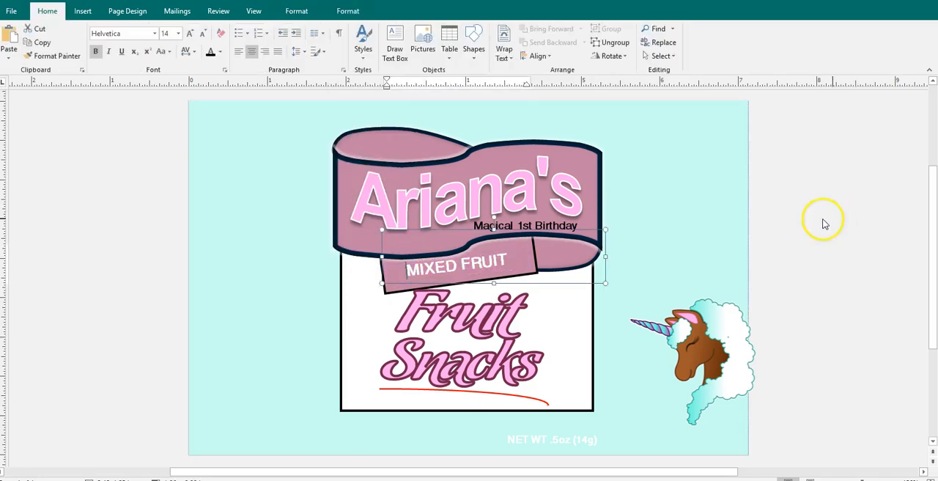
# Ungroup the flavor strip so that its "MIXED FRUIT" text box is separate from the strip
pyautogui.click(490, 266)
pyautogui.click(817, 246)
pyautogui.click(503, 262)
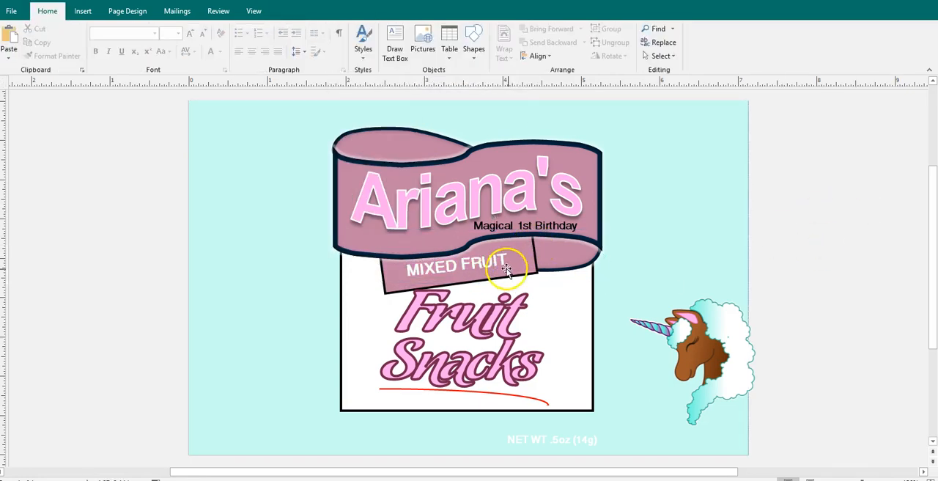
pyautogui.click(606, 42)
pyautogui.click(852, 178)
pyautogui.click(455, 268)
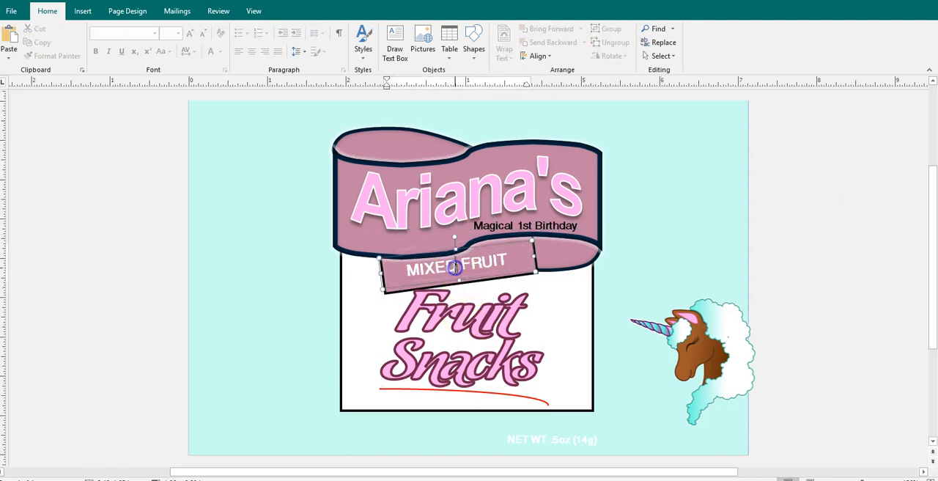
pyautogui.keyDown('shift'); pyautogui.click(482, 248); pyautogui.keyUp('shift')
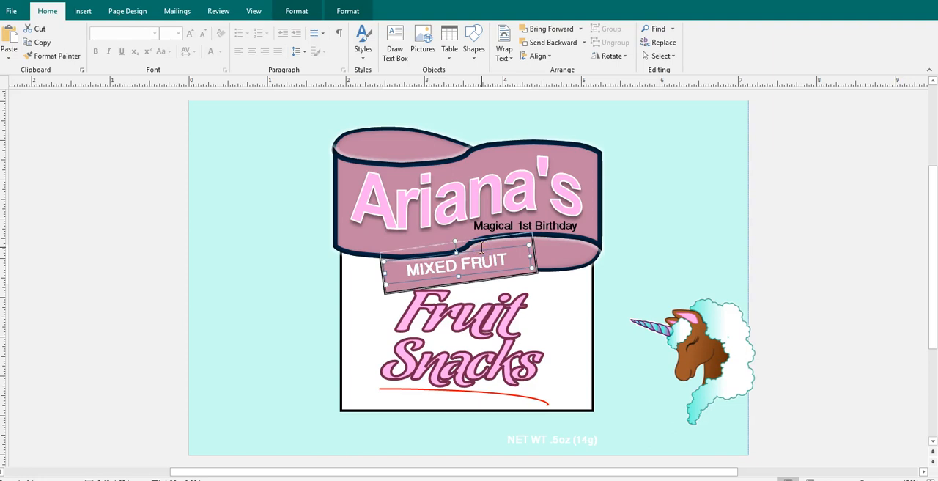
pyautogui.keyDown('shift'); pyautogui.click(486, 216); pyautogui.keyUp('shift')
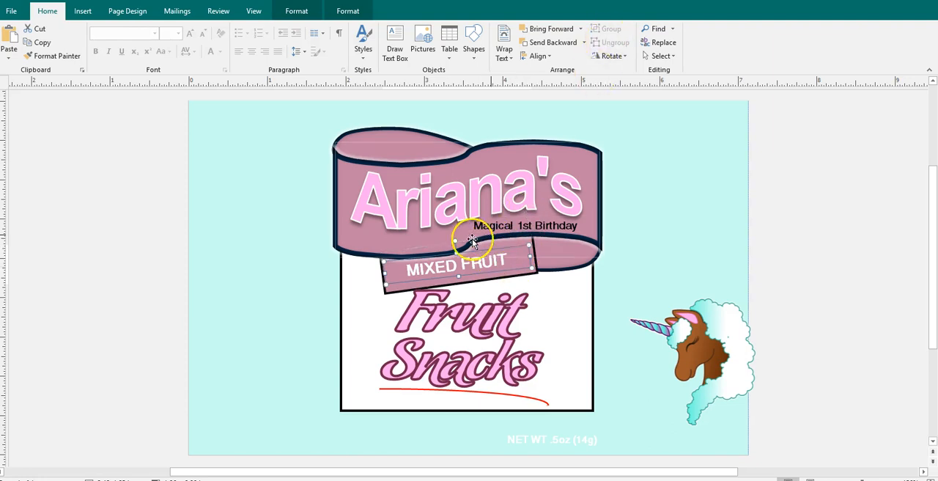
pyautogui.click(350, 12)
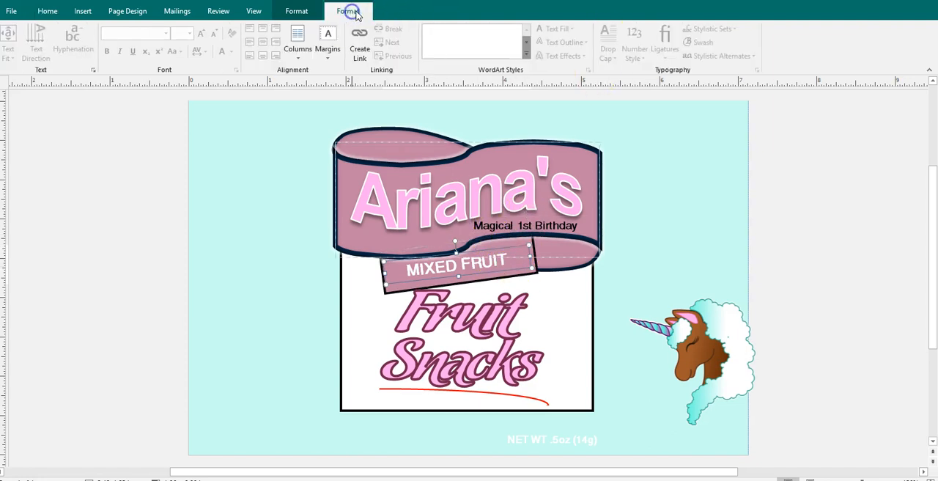
pyautogui.click(297, 12)
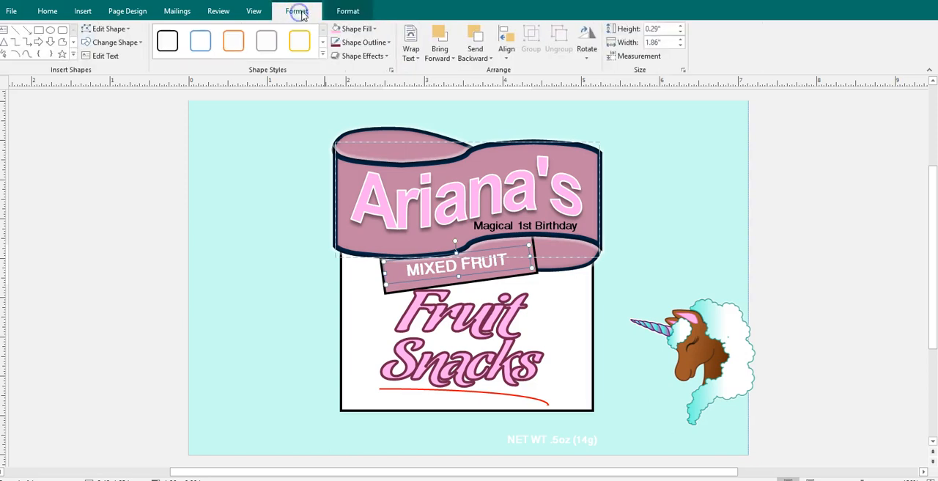
pyautogui.click(99, 297)
# Set the font color of the "MIXED FRUIT" text to the recently used pink
pyautogui.click(421, 275)
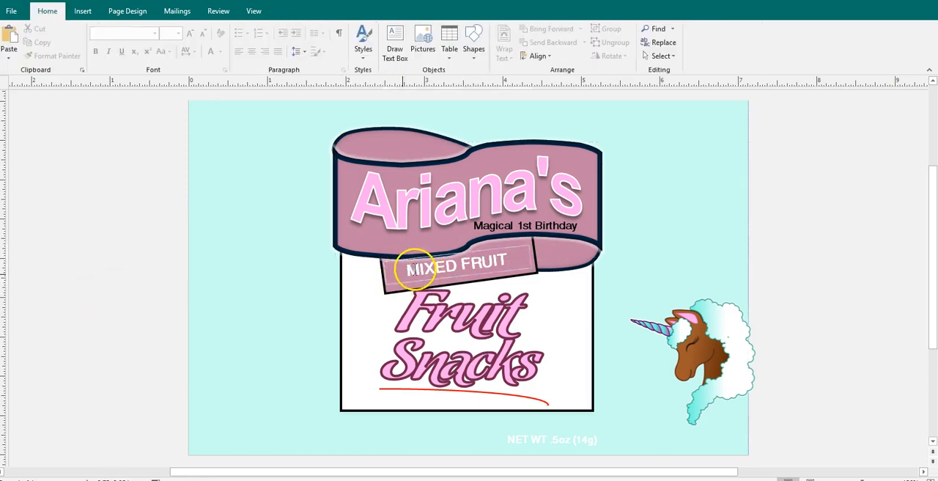
pyautogui.click(402, 283)
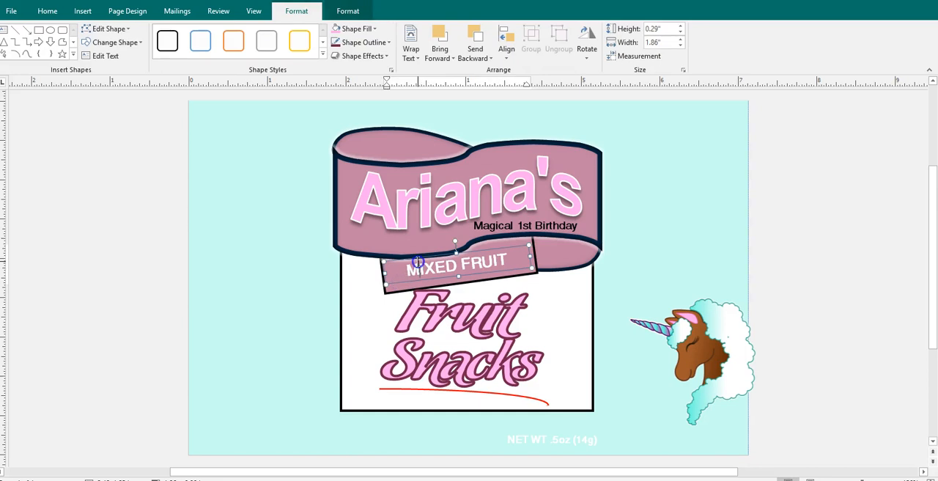
pyautogui.tripleClick(415, 266)
pyautogui.click(44, 31)
pyautogui.click(48, 12)
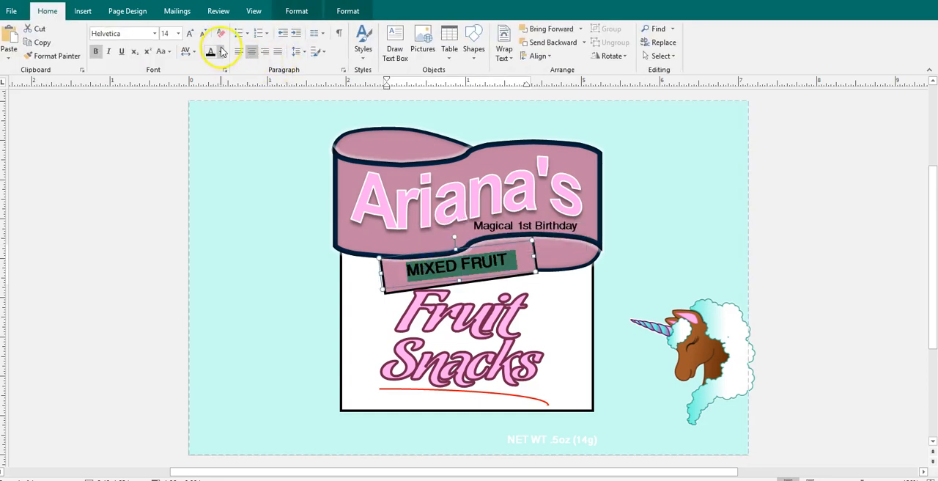
pyautogui.click(222, 51)
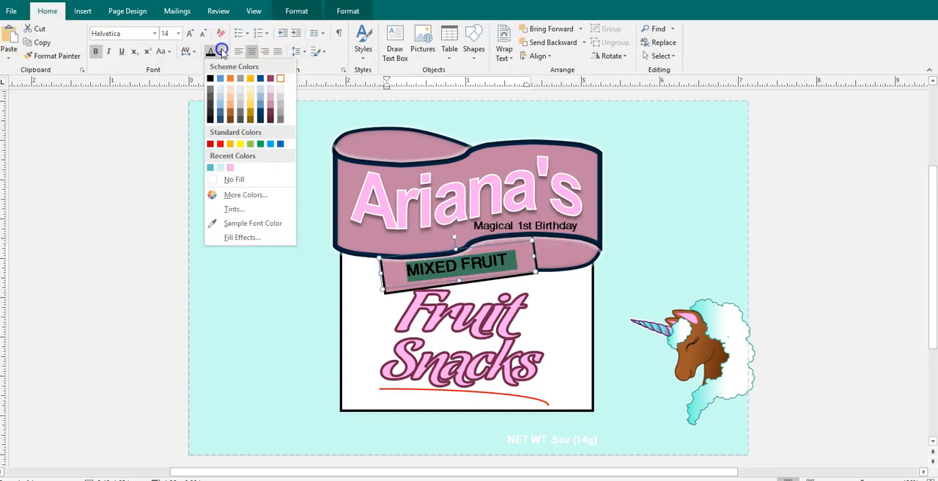
pyautogui.click(230, 169)
pyautogui.click(86, 233)
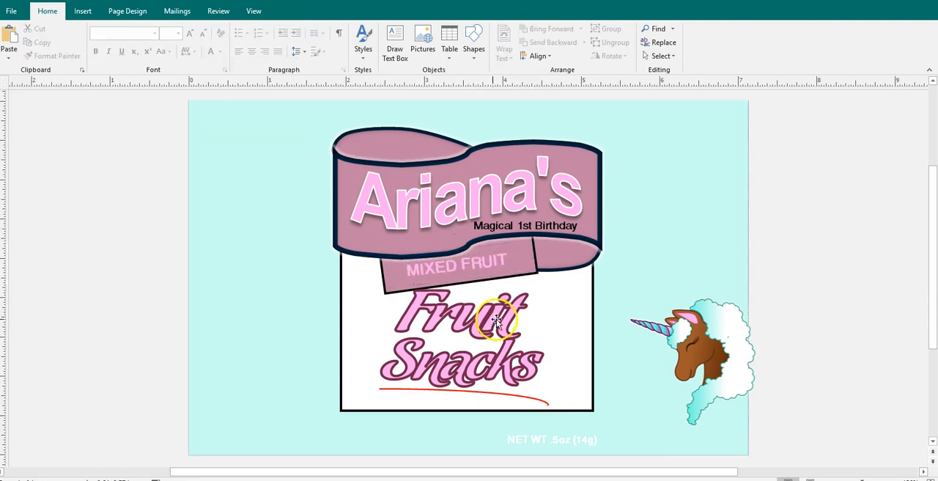
# Fill the large rectangle covering the whole label background with the recently used light aqua
pyautogui.click(593, 321)
pyautogui.click(498, 138)
pyautogui.click(298, 11)
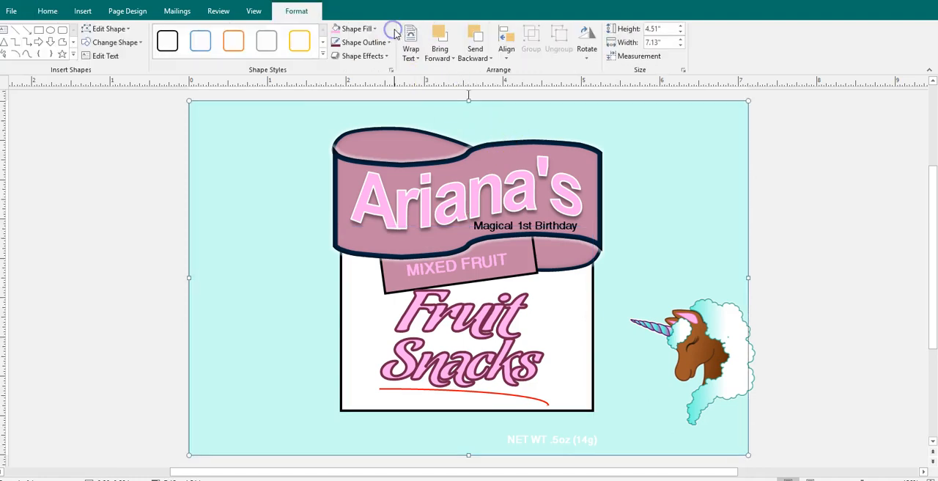
pyautogui.click(375, 30)
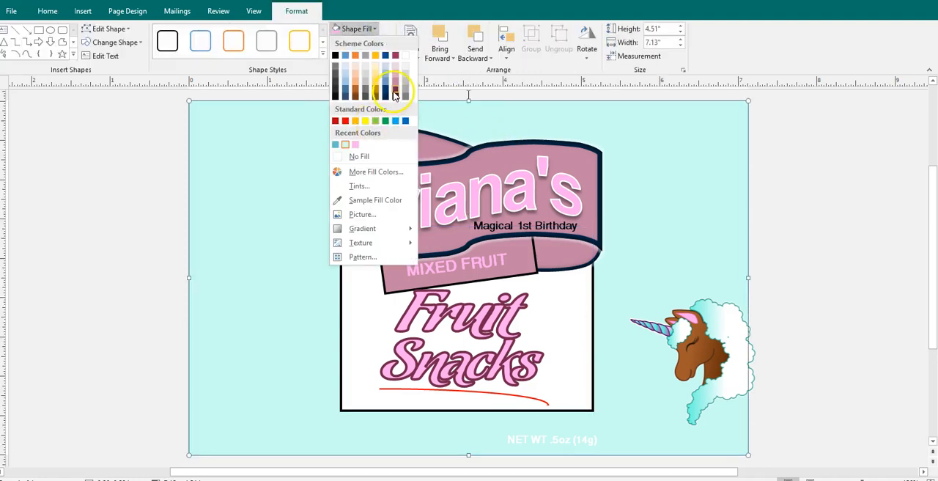
pyautogui.click(348, 146)
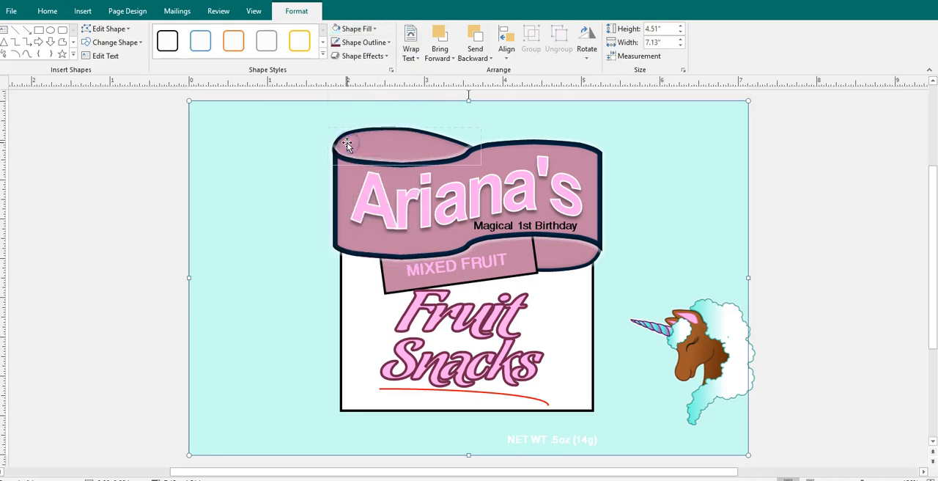
# Try the recently used light aqua as the fill of the white box behind "Fruit Snacks"
pyautogui.click(590, 292)
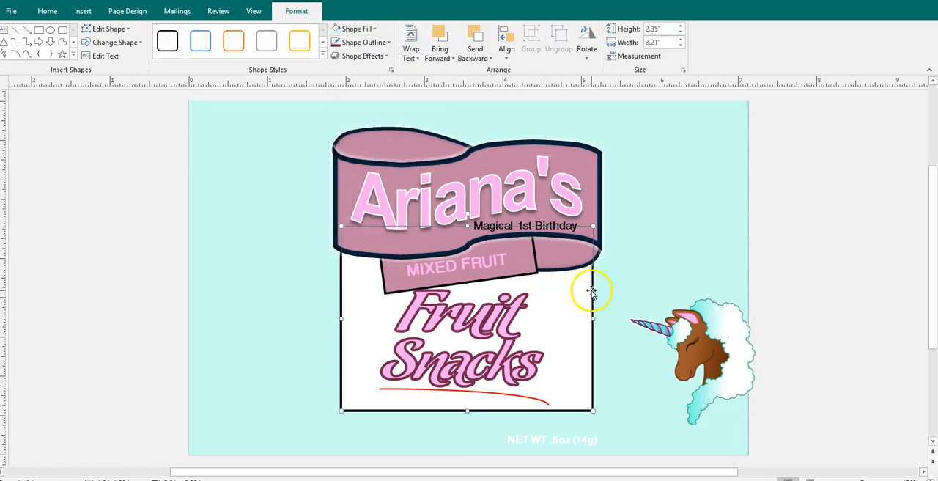
pyautogui.click(371, 28)
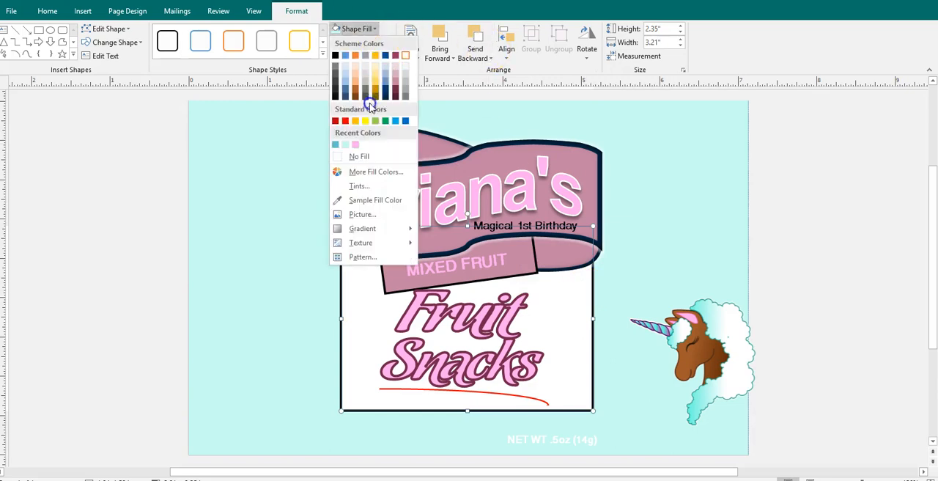
pyautogui.click(347, 145)
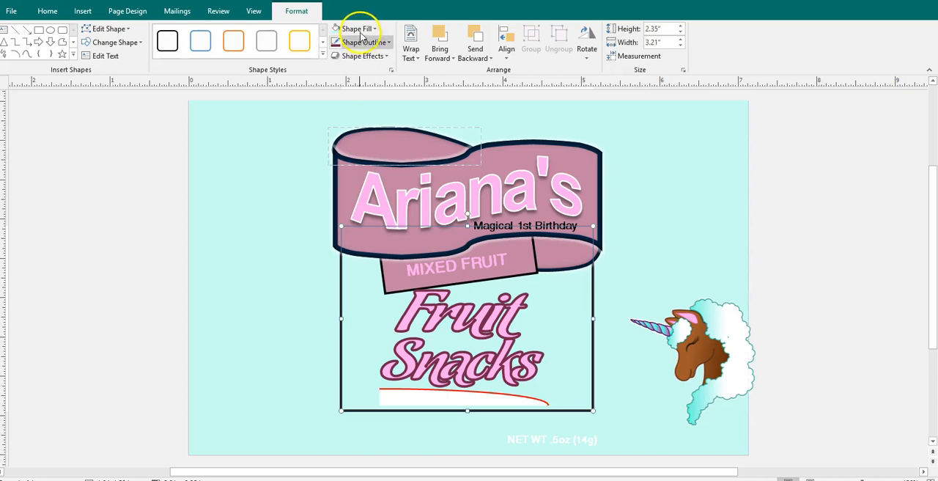
# Fill the box behind "Fruit Snacks" with the recently used pink and outline it with the muted rose scheme shade
pyautogui.click(358, 31)
pyautogui.click(355, 144)
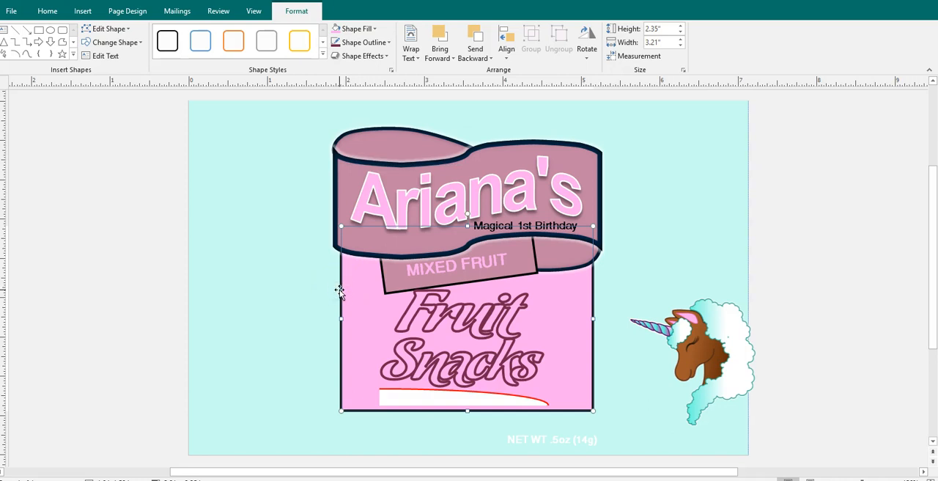
pyautogui.click(364, 41)
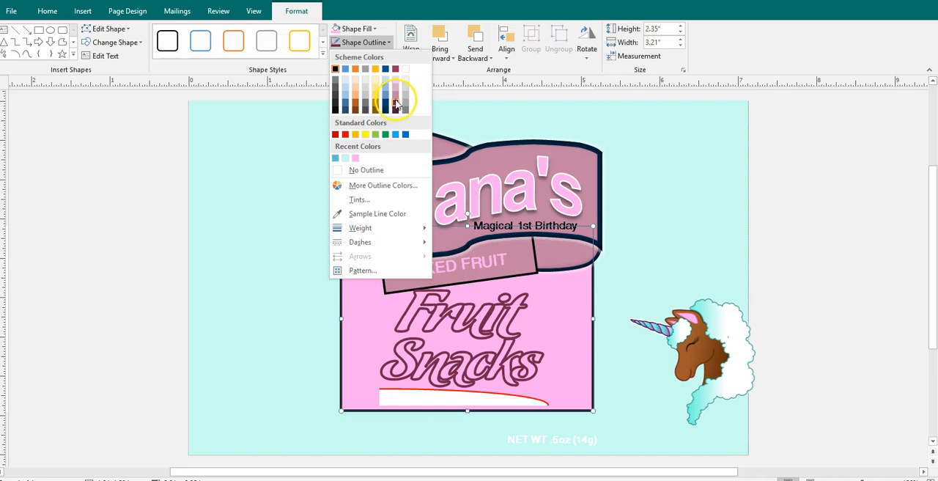
pyautogui.click(396, 100)
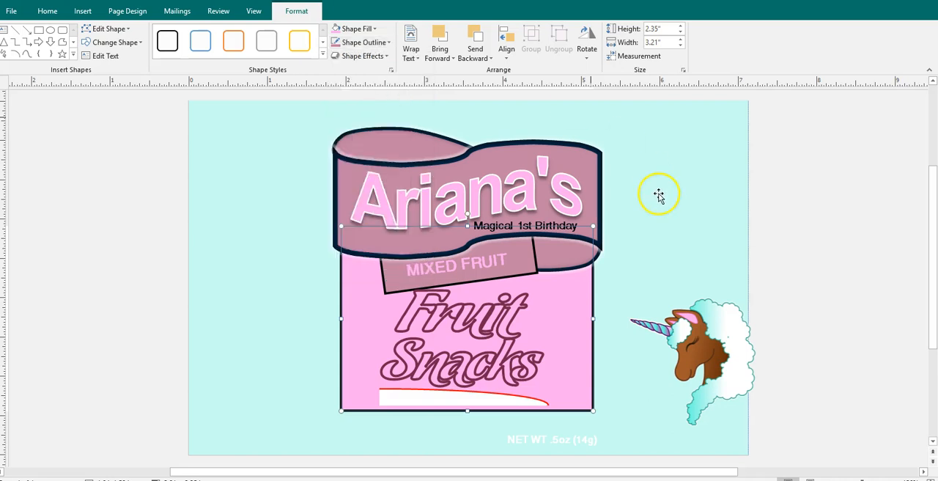
pyautogui.click(513, 400)
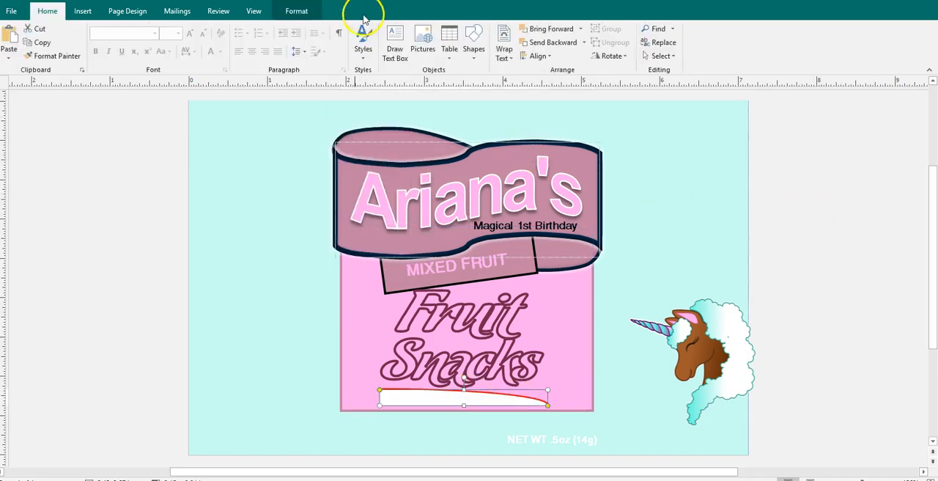
pyautogui.click(305, 12)
pyautogui.click(367, 56)
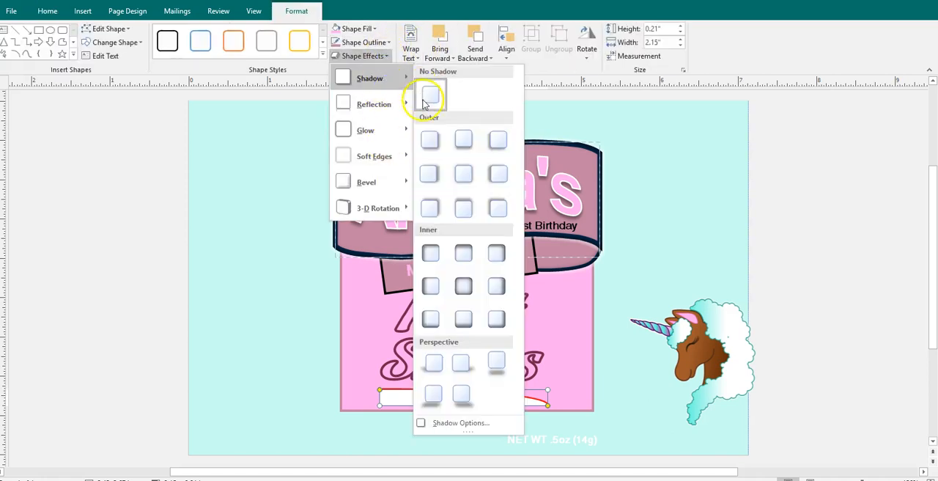
pyautogui.moveTo(374, 104)
pyautogui.click(438, 129)
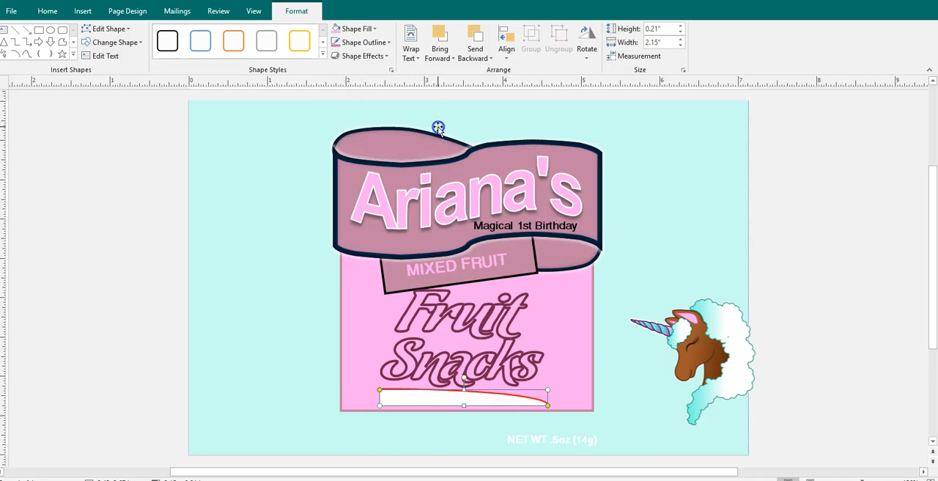
pyautogui.click(437, 126)
pyautogui.click(689, 301)
# Remove the outline of the white curved underline below "Snacks" and flatten the shape to a height of about 0.06"
pyautogui.click(475, 395)
pyautogui.click(453, 47)
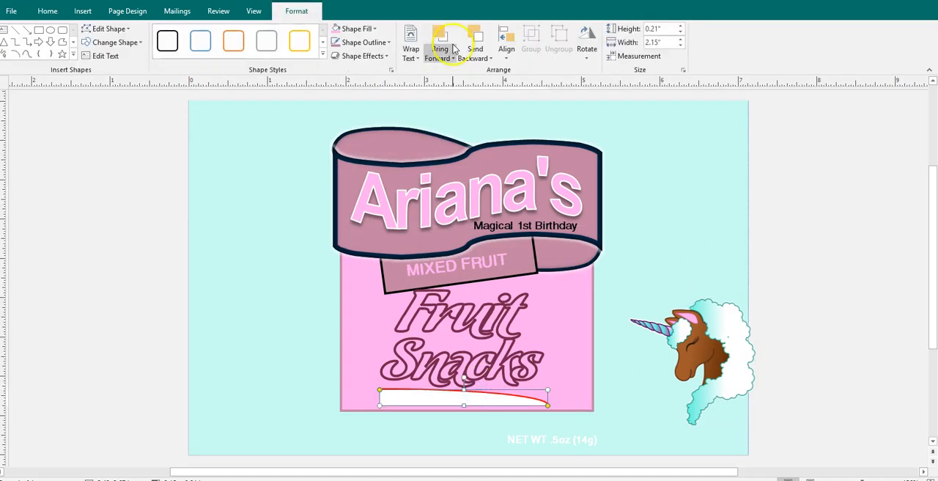
pyautogui.click(383, 44)
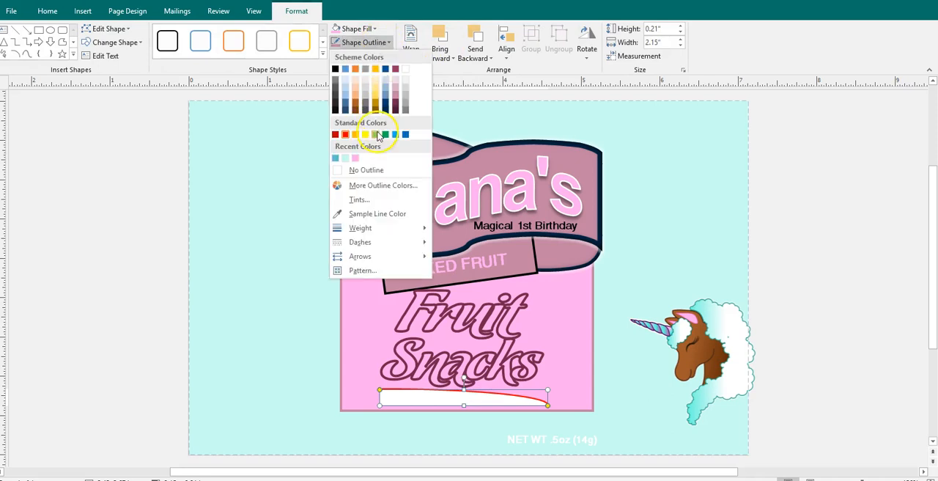
pyautogui.click(367, 176)
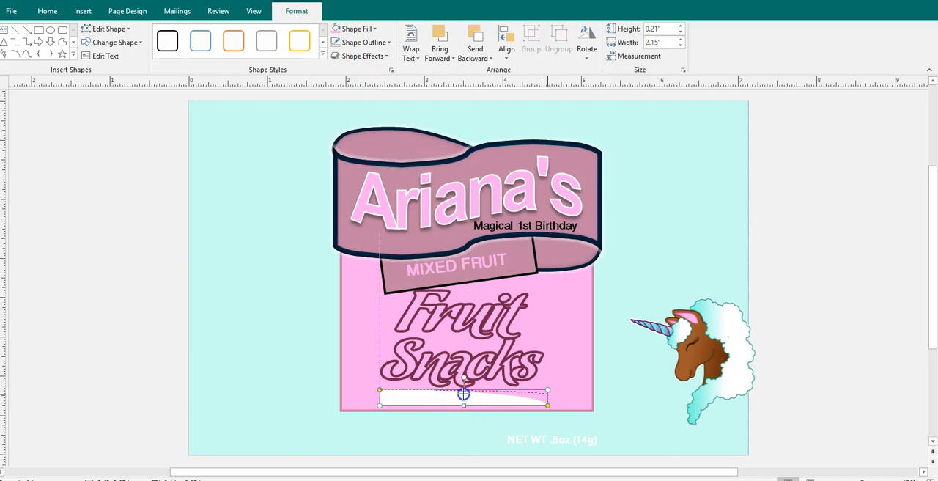
pyautogui.moveTo(464, 393); pyautogui.dragTo(463, 394)
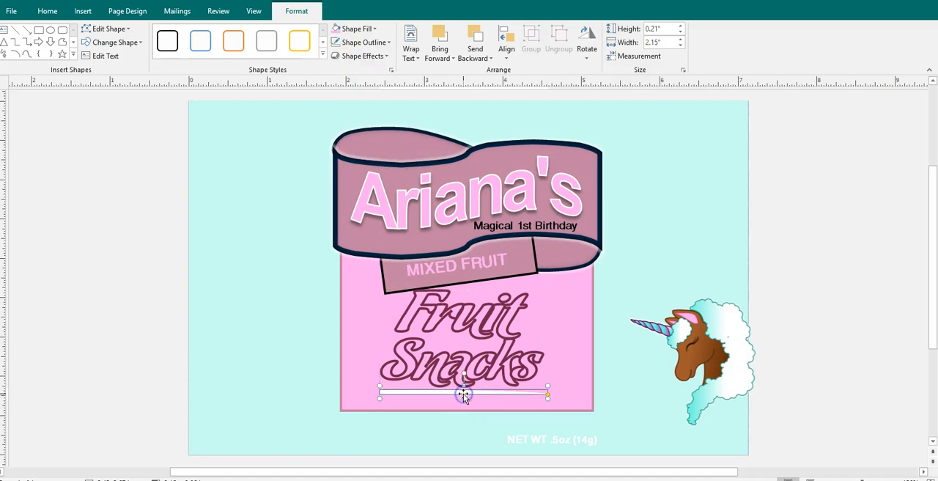
# Fill the flattened underline below "Snacks" with the recently used light aqua
pyautogui.click(379, 42)
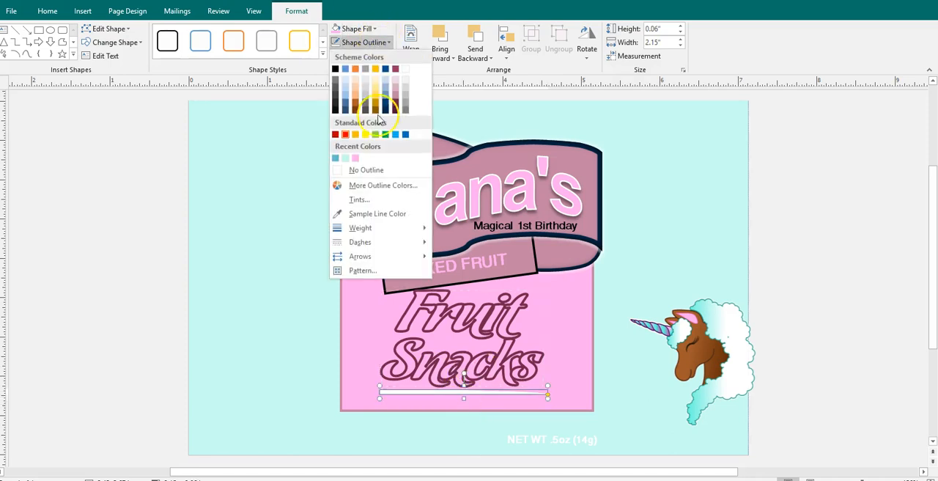
pyautogui.click(367, 29)
pyautogui.click(370, 30)
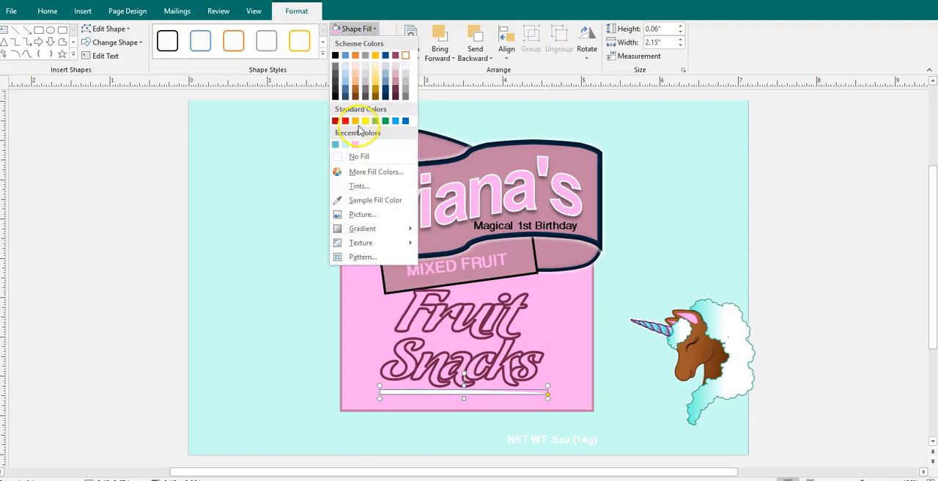
pyautogui.click(346, 145)
pyautogui.click(760, 196)
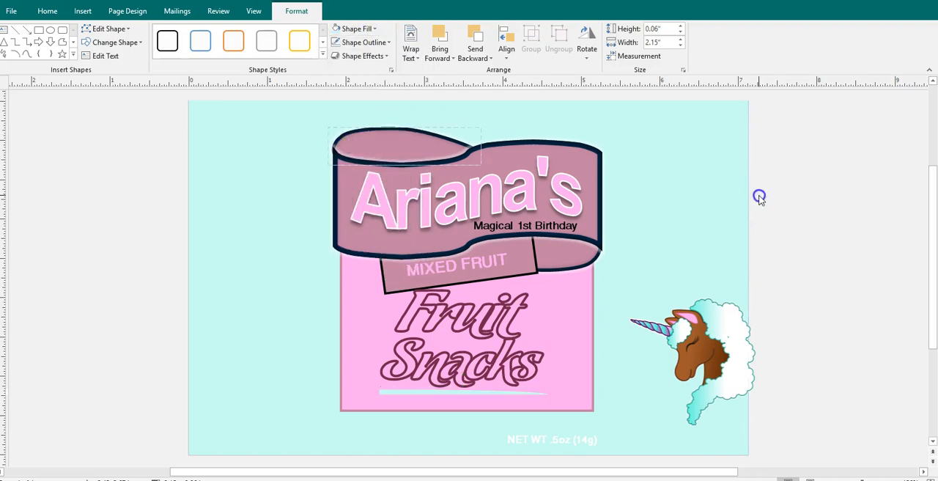
# Fill the "Fruit Snacks" lettering with the recently used light aqua
pyautogui.click(514, 313)
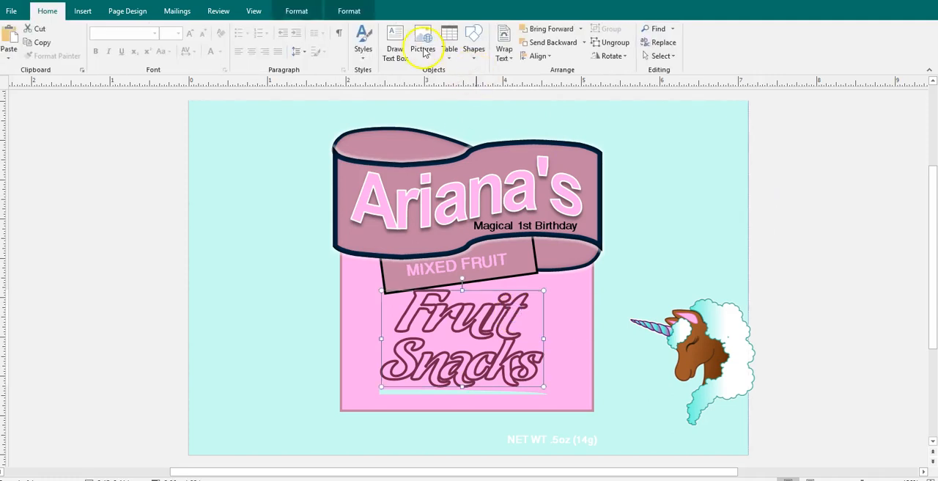
pyautogui.click(348, 11)
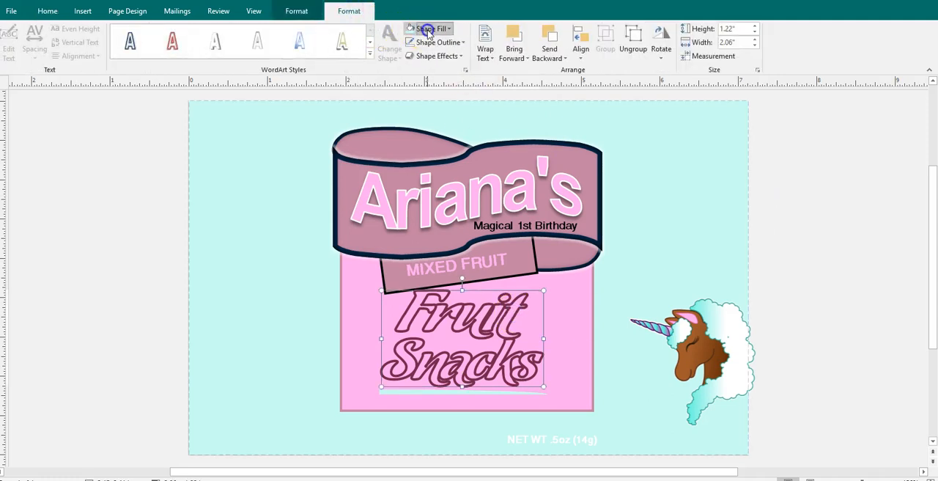
pyautogui.click(428, 29)
pyautogui.click(430, 151)
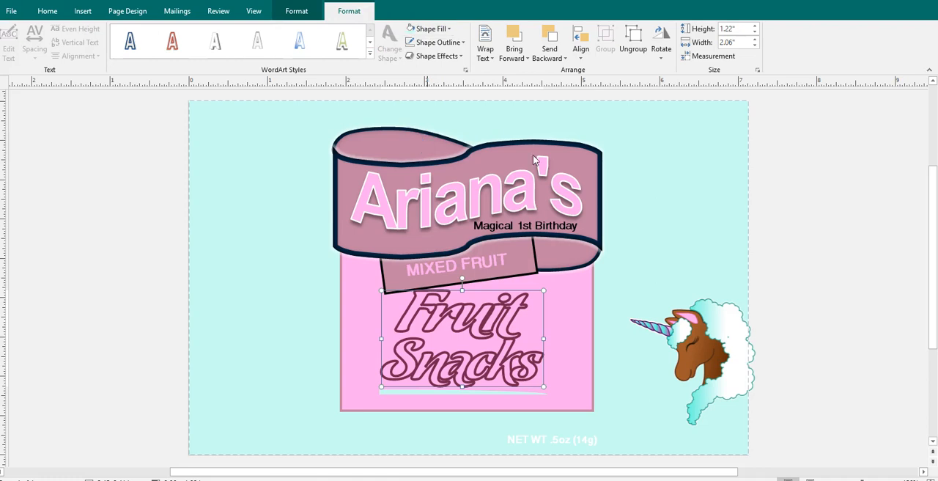
pyautogui.click(822, 234)
# Move the unicorn picture onto the right side of the pink box, overlapping the ends of "Fruit" and "Snacks"
pyautogui.click(731, 377)
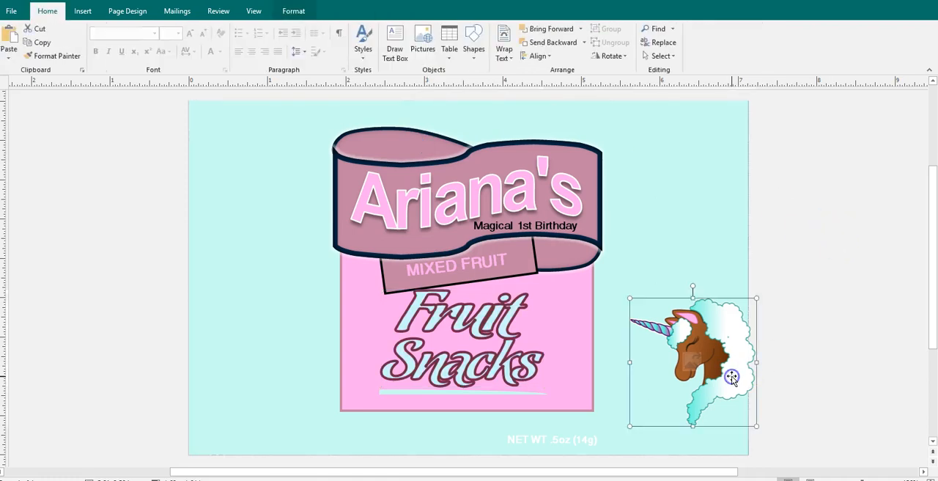
pyautogui.moveTo(732, 377); pyautogui.dragTo(561, 338)
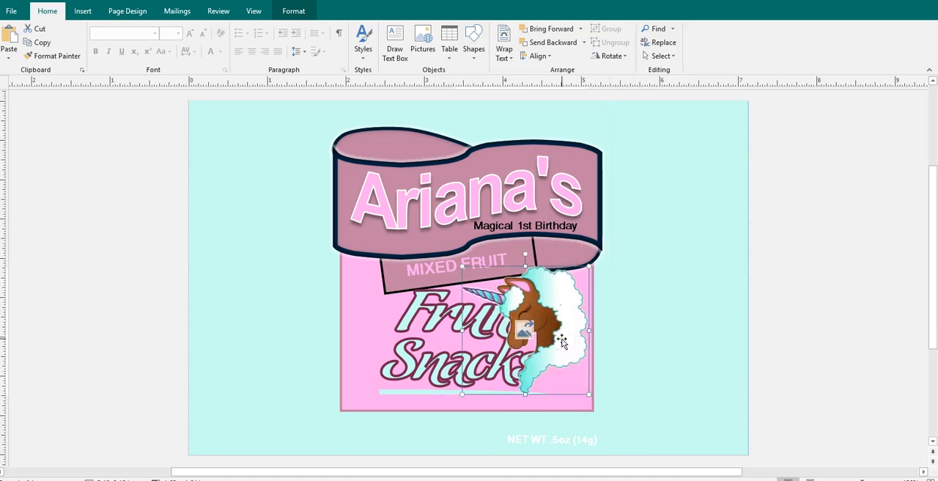
# Shift the "Fruit Snacks" lettering slightly to the left within the pink box
pyautogui.click(449, 320)
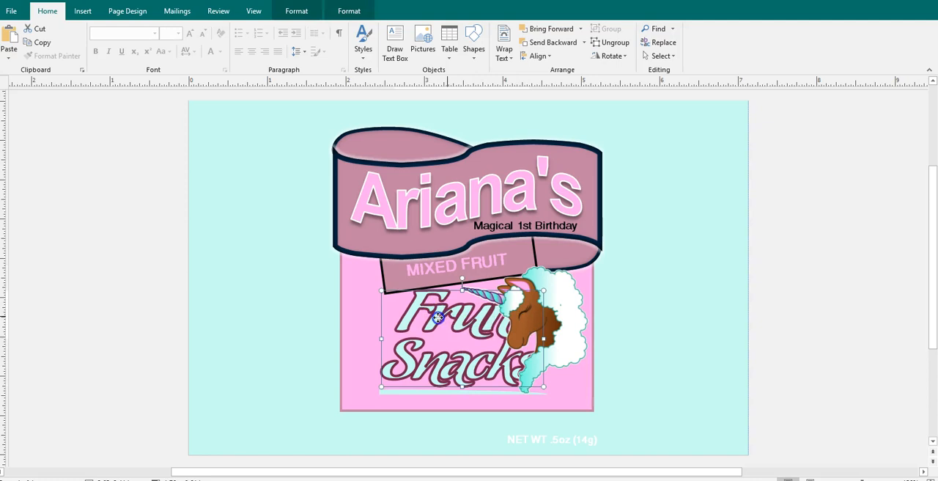
pyautogui.click(438, 316)
pyautogui.moveTo(437, 319); pyautogui.dragTo(427, 320)
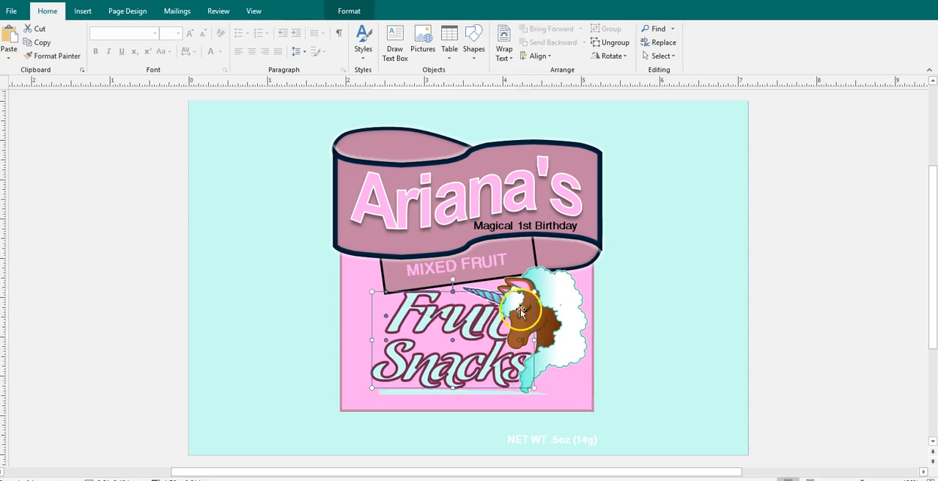
# Move the unicorn picture down over the pink box's lower right corner, covering the end of "Snacks" and part of the net weight text
pyautogui.click(499, 331)
pyautogui.click(478, 333)
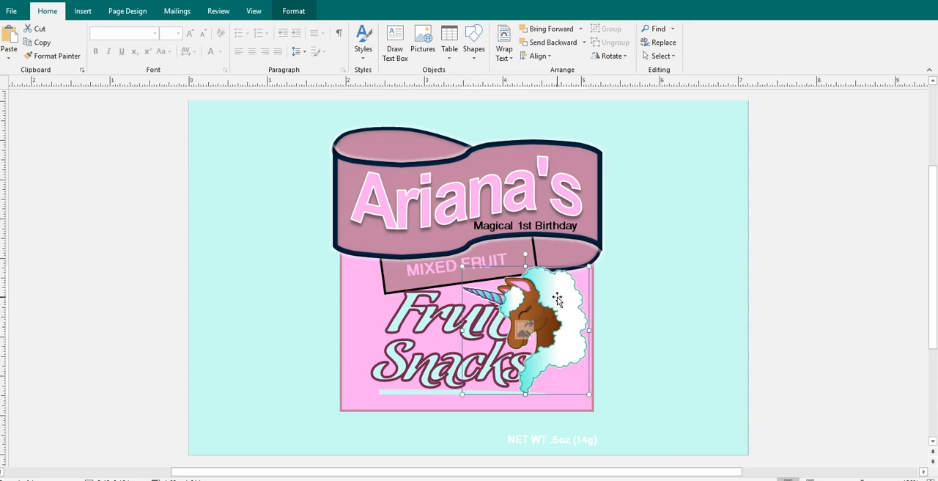
pyautogui.moveTo(557, 297); pyautogui.dragTo(561, 360)
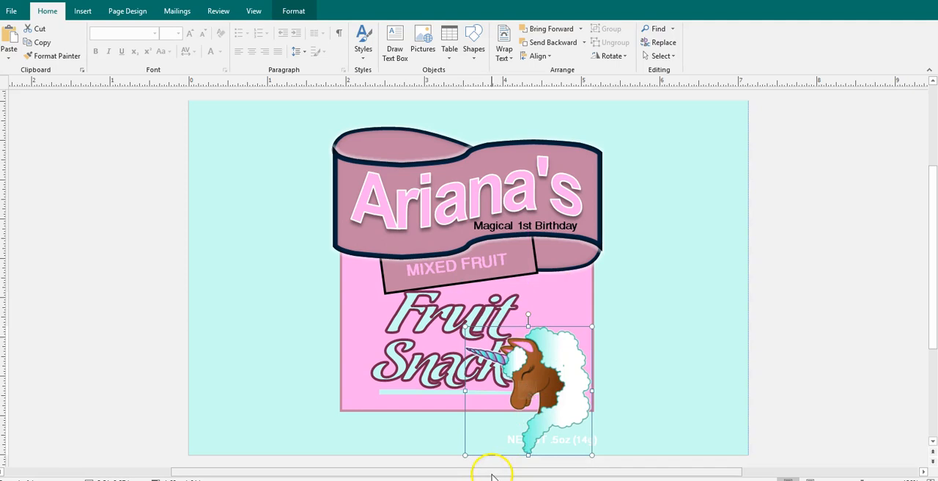
pyautogui.click(563, 392)
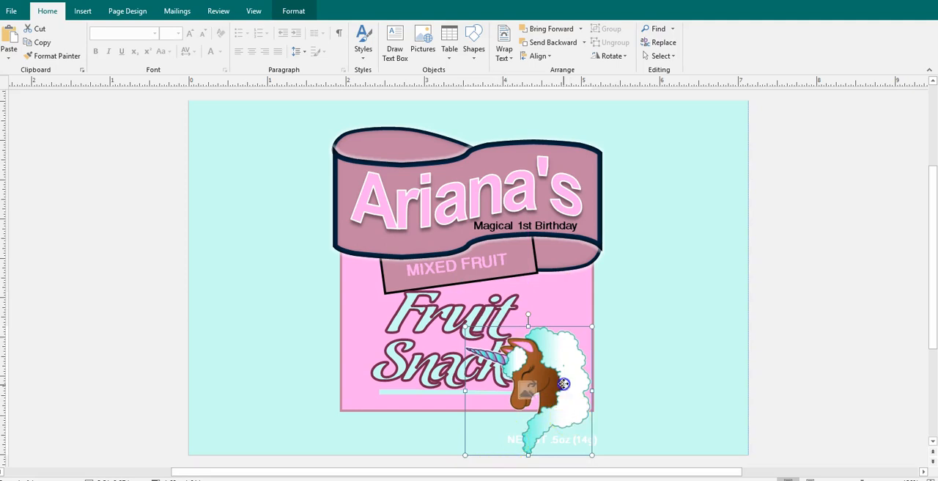
pyautogui.click(492, 313)
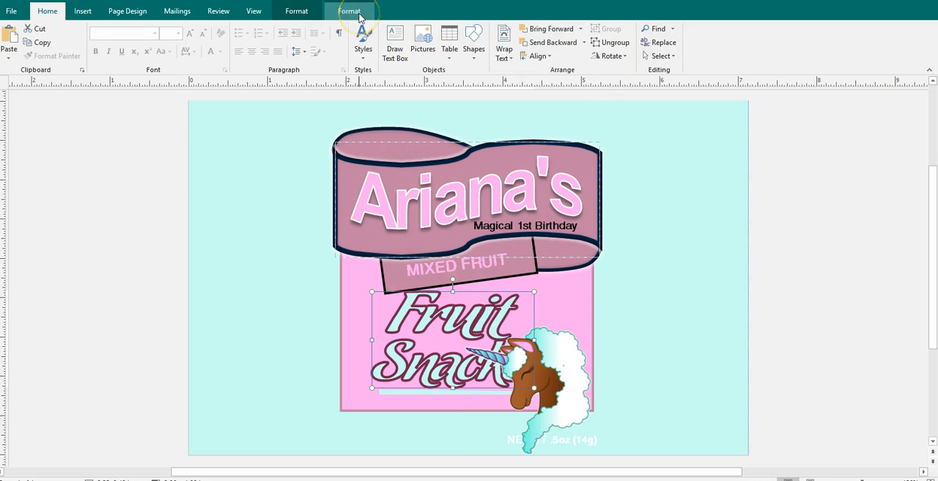
pyautogui.click(848, 138)
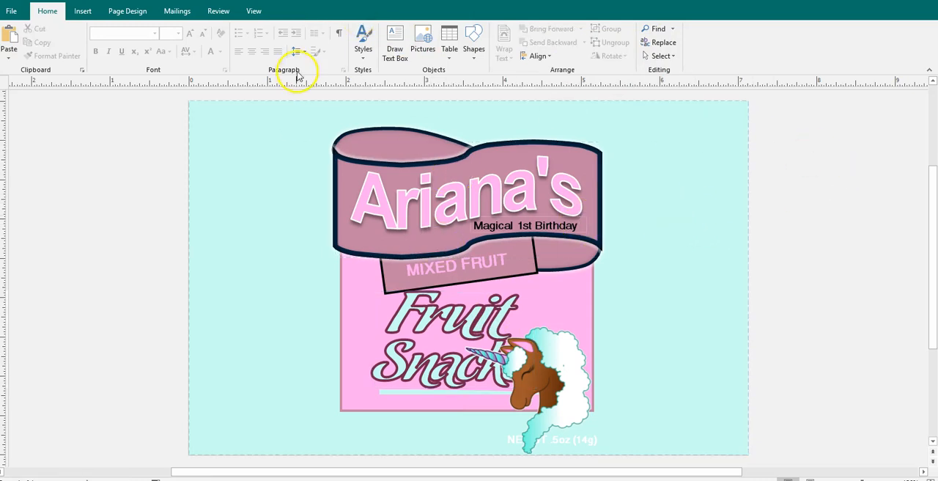
# Save a copy of the label in the PPT folder as a PNG Portable Network Graphics file named "Fruit Snacks - uNICORN"
pyautogui.click(13, 10)
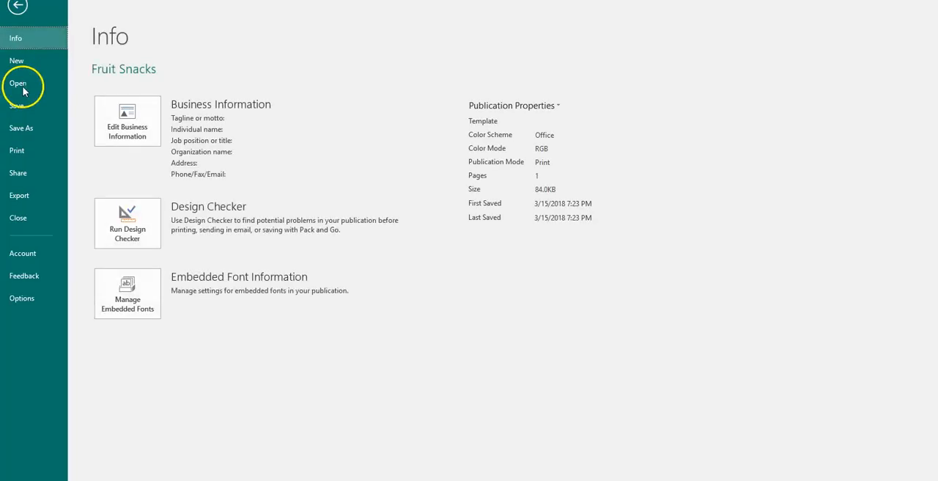
pyautogui.click(24, 126)
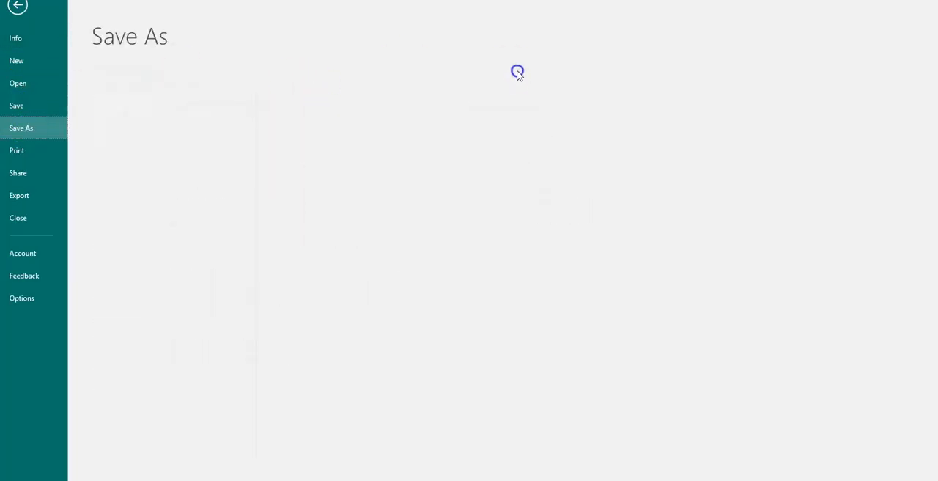
pyautogui.click(390, 88)
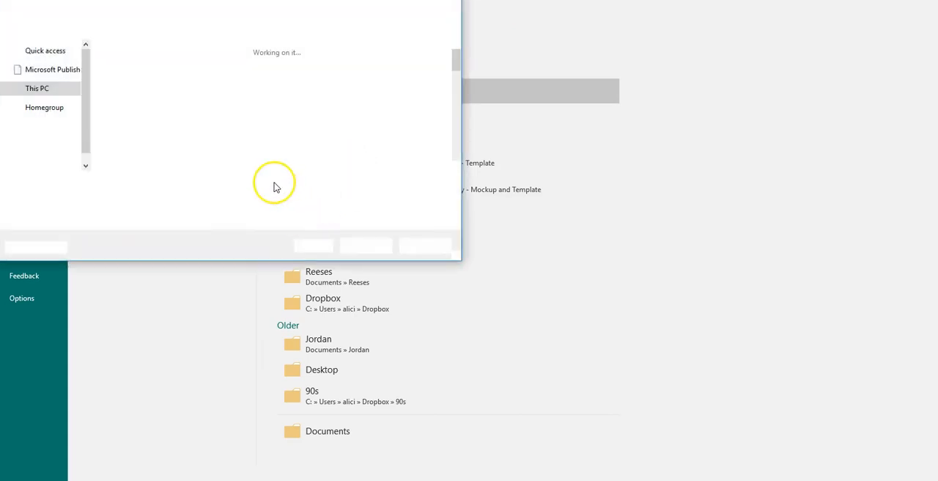
pyautogui.click(240, 199)
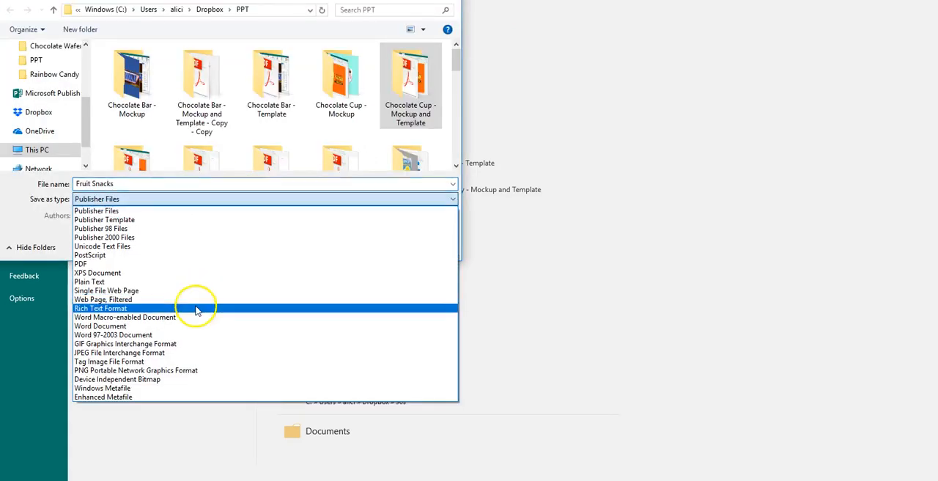
pyautogui.click(174, 372)
pyautogui.click(191, 182)
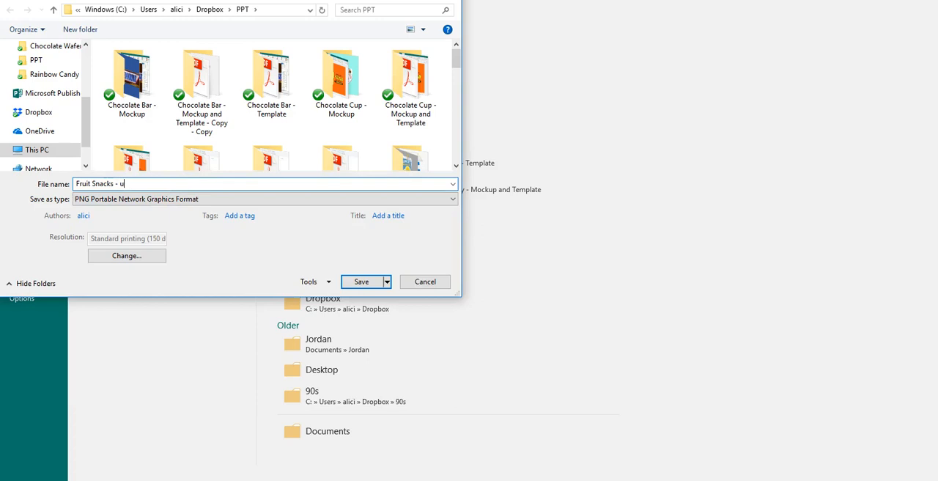
pyautogui.write('- uNICORN')
pyautogui.press('Return')
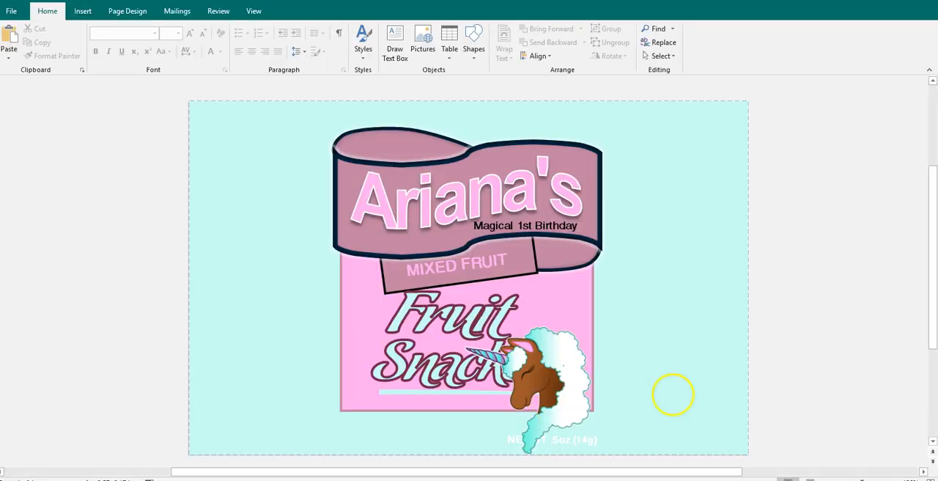
# Switch to File Explorer and open the fruit snacks bag mockup presentation from the PPT folder in PowerPoint
pyautogui.moveTo(730, 477)
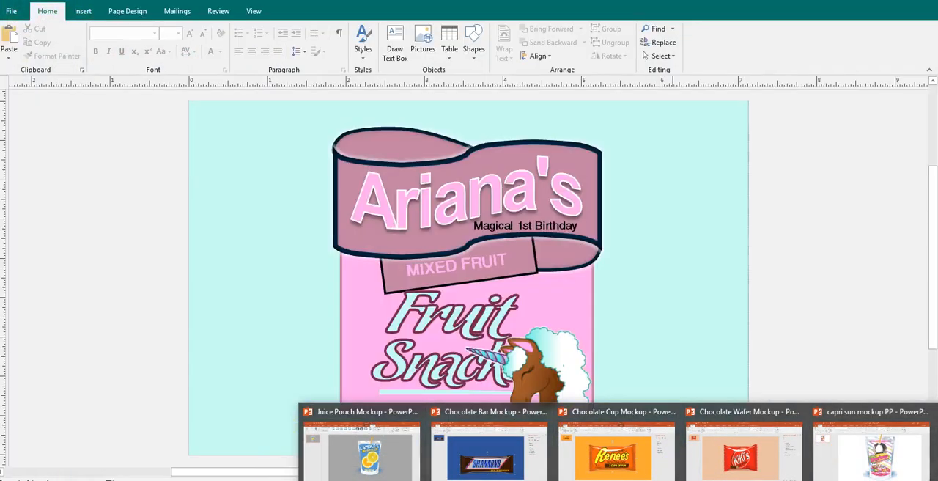
pyautogui.moveTo(237, 459)
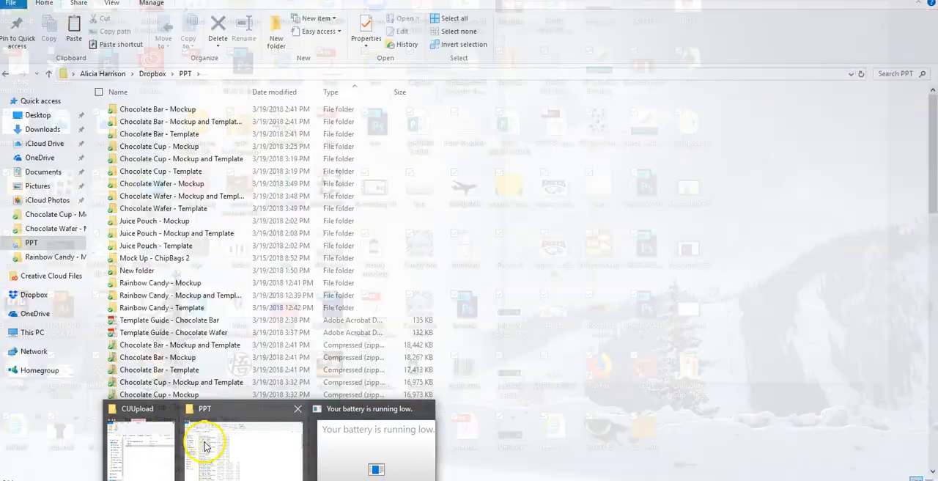
pyautogui.click(205, 439)
pyautogui.scroll(-8, 247, 339)
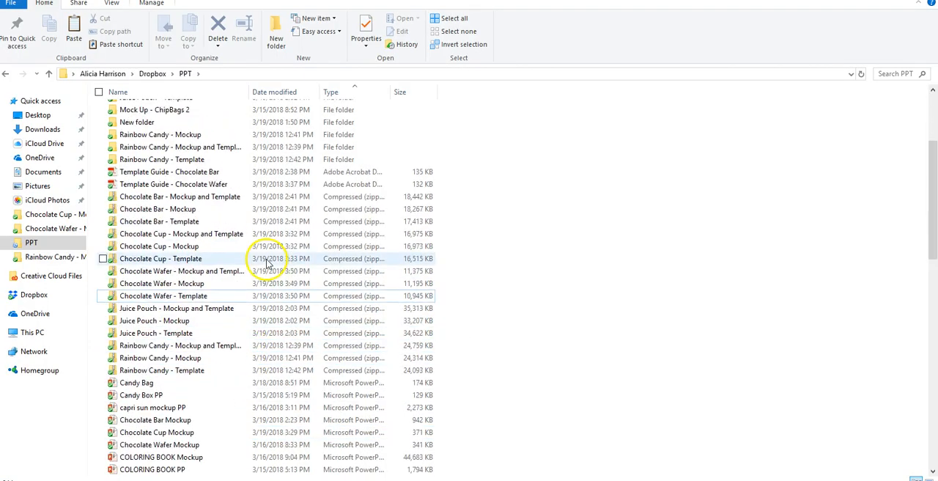
pyautogui.scroll(-9, 267, 255)
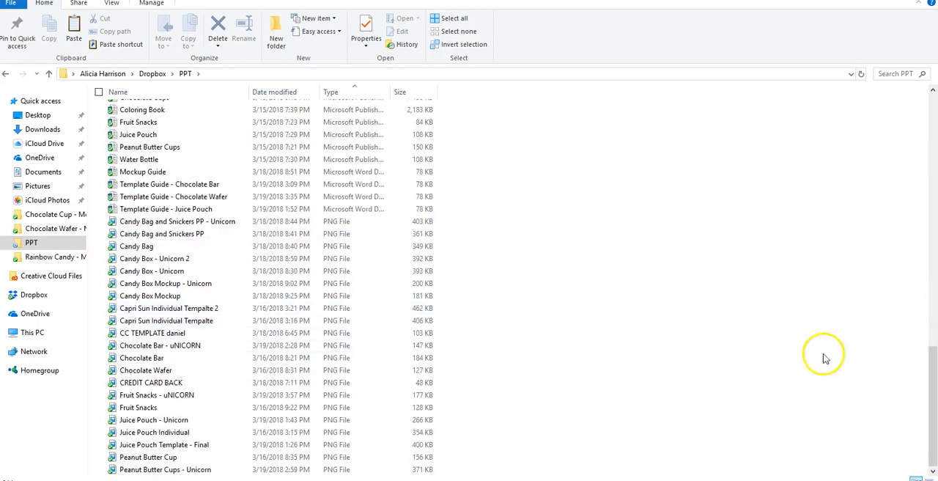
pyautogui.moveTo(930, 388); pyautogui.dragTo(925, 288)
pyautogui.click(331, 157)
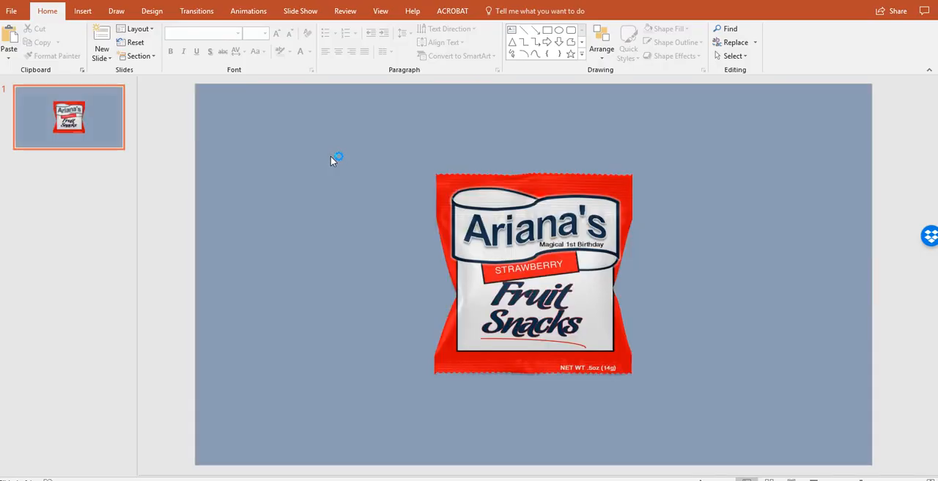
# Ungroup the bag mockup and separate its parts, with the shading overlay on the right and the label shape on the left
pyautogui.click(500, 232)
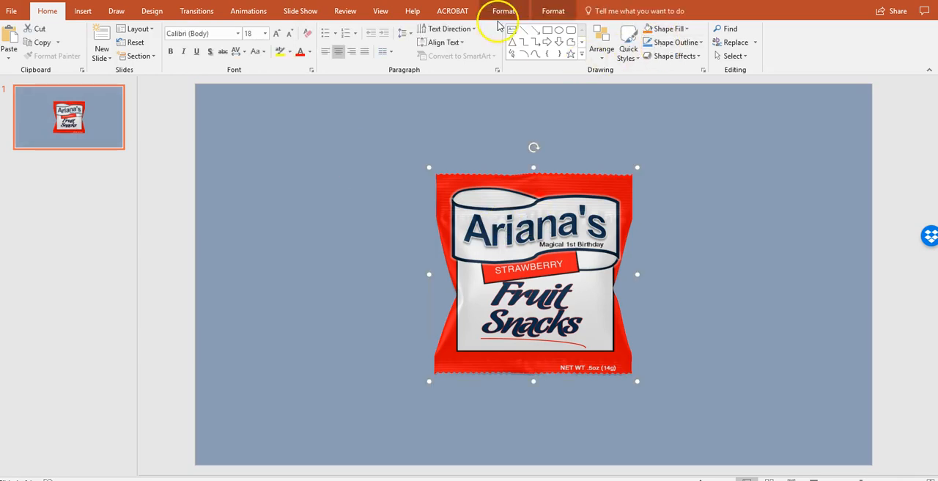
pyautogui.click(539, 15)
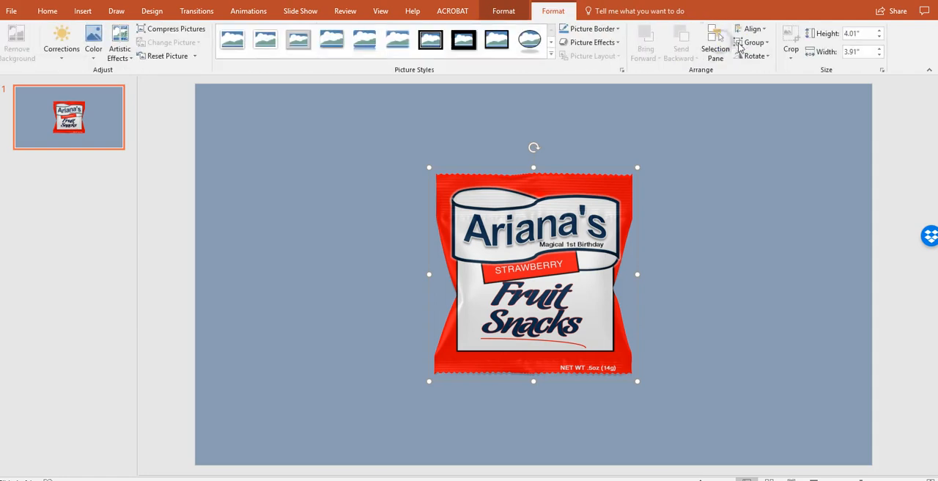
pyautogui.click(754, 41)
pyautogui.click(765, 87)
pyautogui.moveTo(555, 198); pyautogui.dragTo(731, 224)
pyautogui.click(571, 219)
pyautogui.click(433, 220)
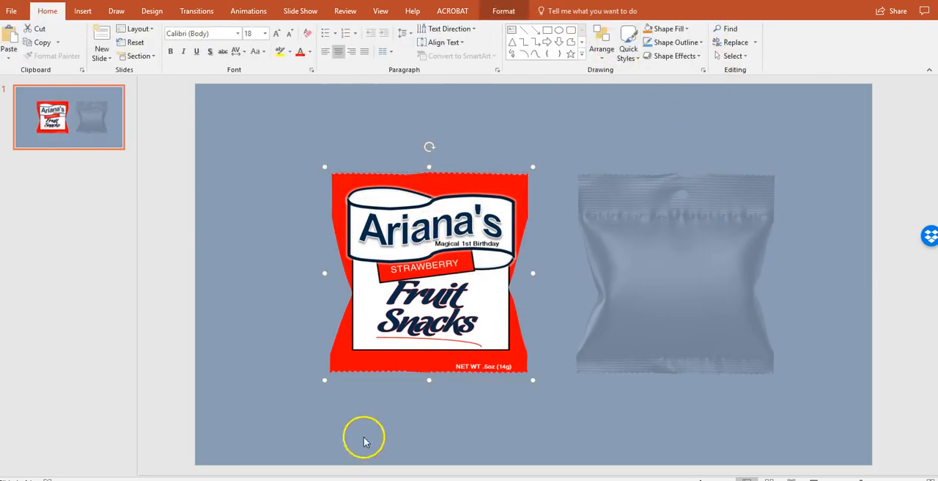
# Insert the "Fruit Snacks - uNICORN" PNG from the PPT folder in File Explorer onto the PowerPoint slide
pyautogui.click(220, 456)
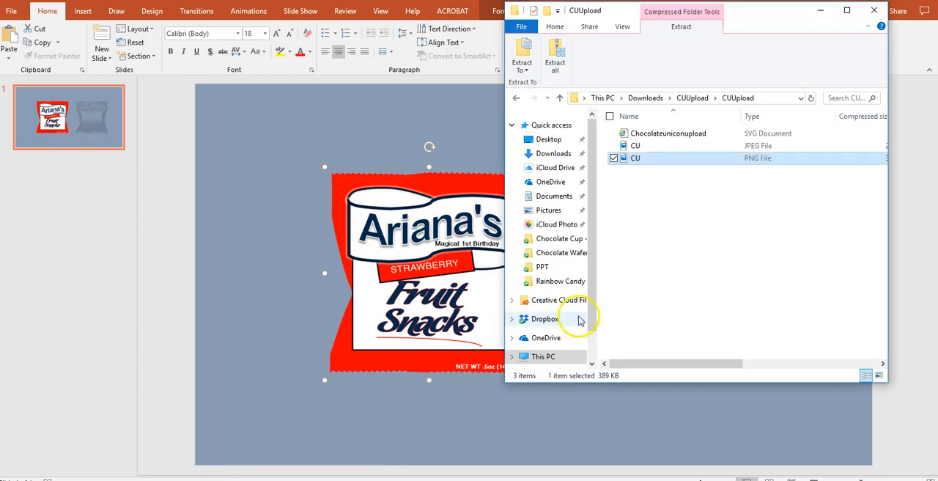
pyautogui.click(543, 268)
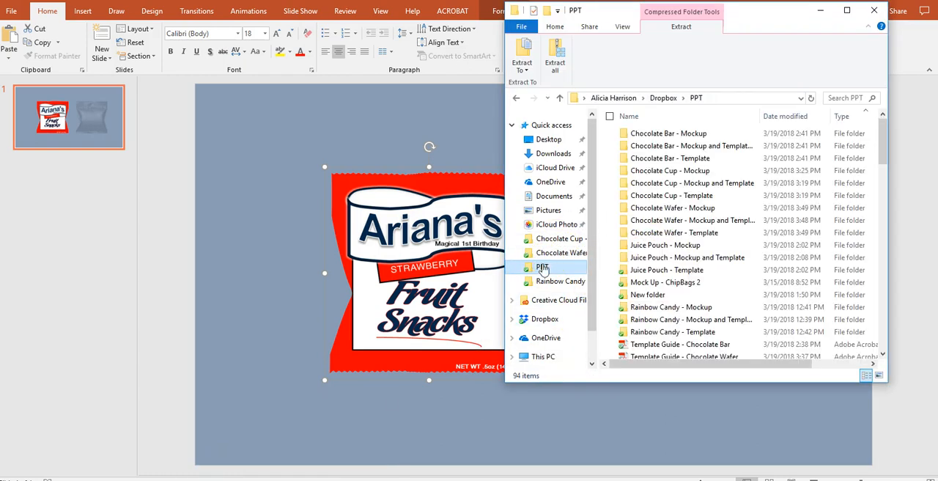
pyautogui.moveTo(883, 140); pyautogui.dragTo(896, 327)
pyautogui.moveTo(896, 330); pyautogui.dragTo(895, 336)
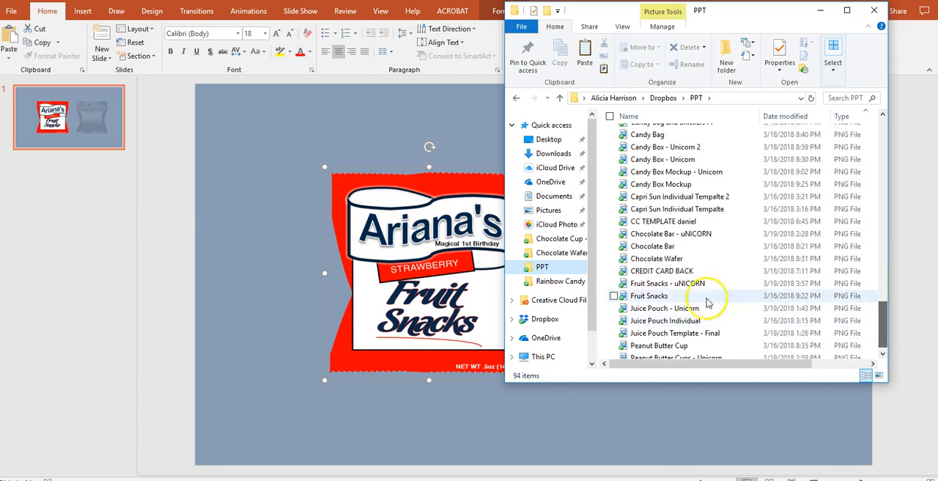
pyautogui.click(667, 283)
pyautogui.moveTo(666, 283); pyautogui.dragTo(415, 299)
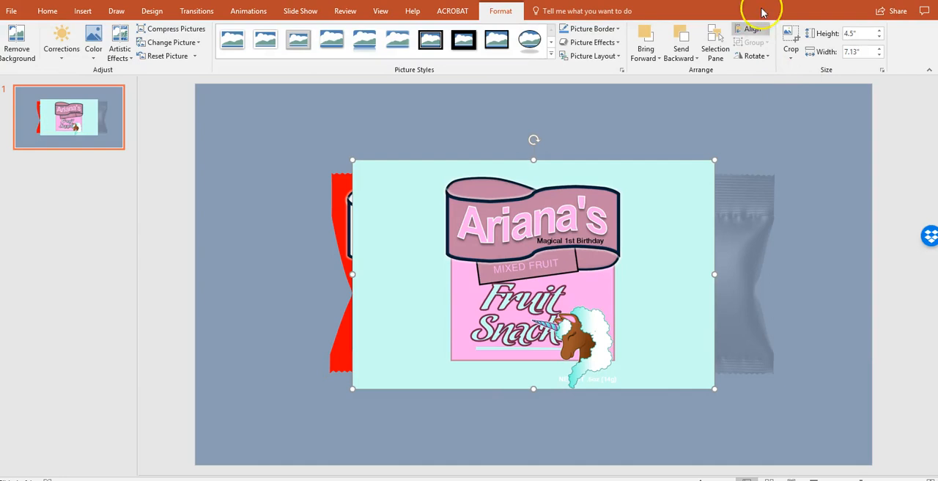
# Crop the left and right sides of the inserted label picture to a width of about 3.97"
pyautogui.click(791, 41)
pyautogui.moveTo(714, 274); pyautogui.dragTo(631, 274)
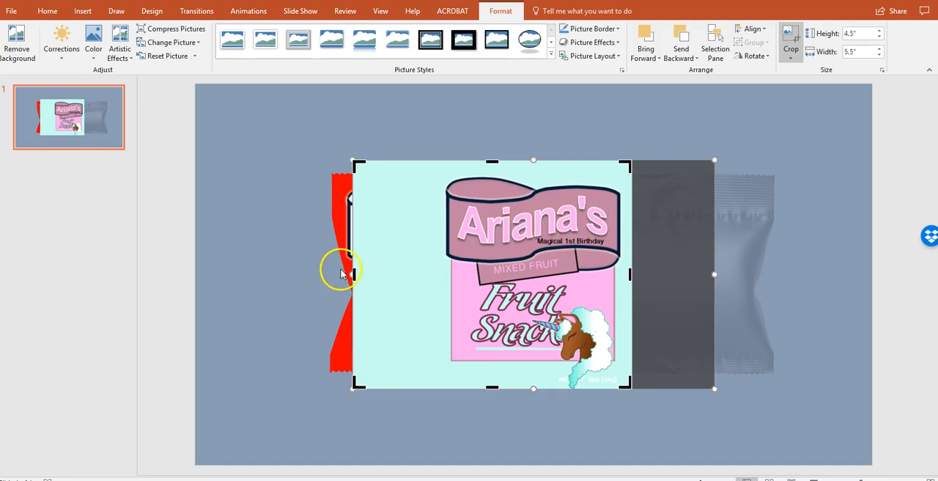
pyautogui.moveTo(353, 272); pyautogui.dragTo(428, 278)
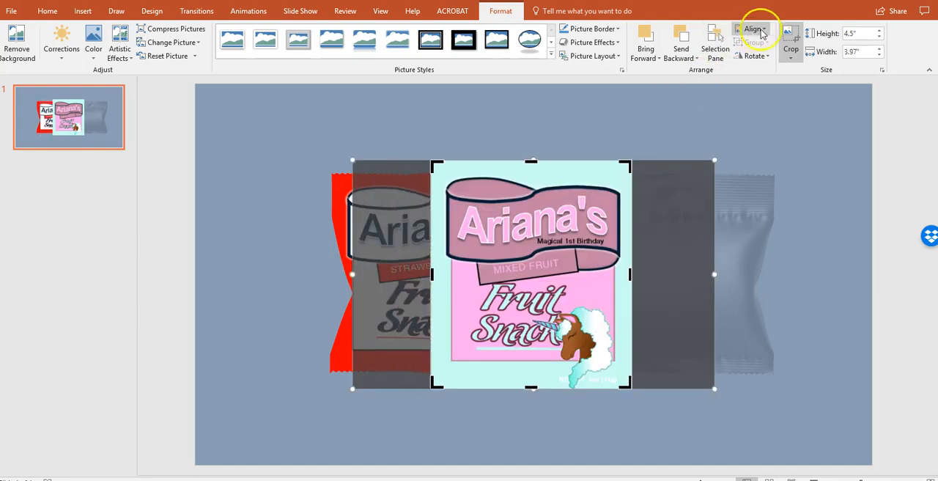
pyautogui.click(788, 40)
# Copy the cropped label picture and apply it from the clipboard as the picture fill of the red bag-shaped label
pyautogui.moveTo(466, 166); pyautogui.dragTo(511, 180)
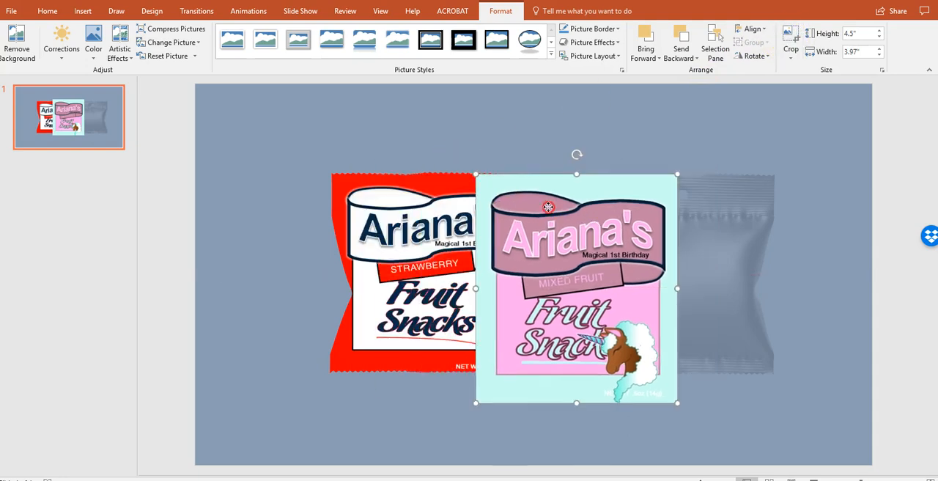
pyautogui.rightClick(551, 208)
pyautogui.click(576, 229)
pyautogui.click(375, 279)
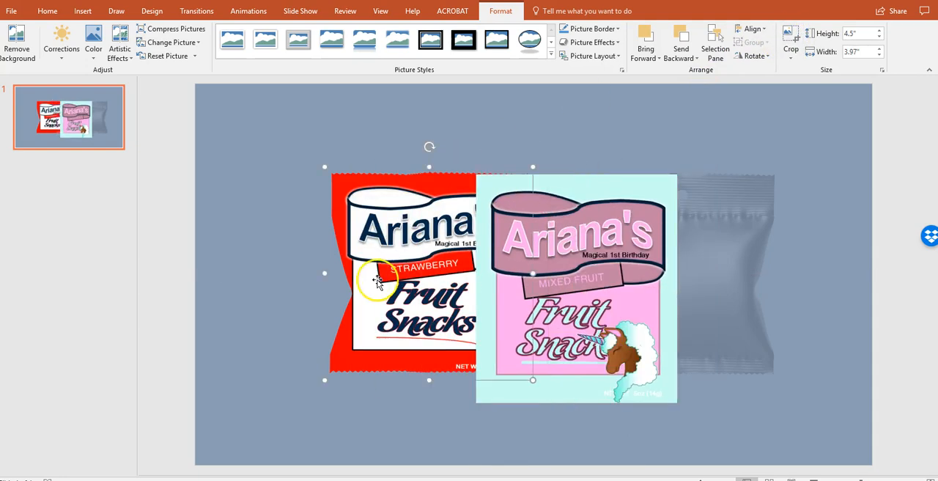
pyautogui.rightClick(437, 236)
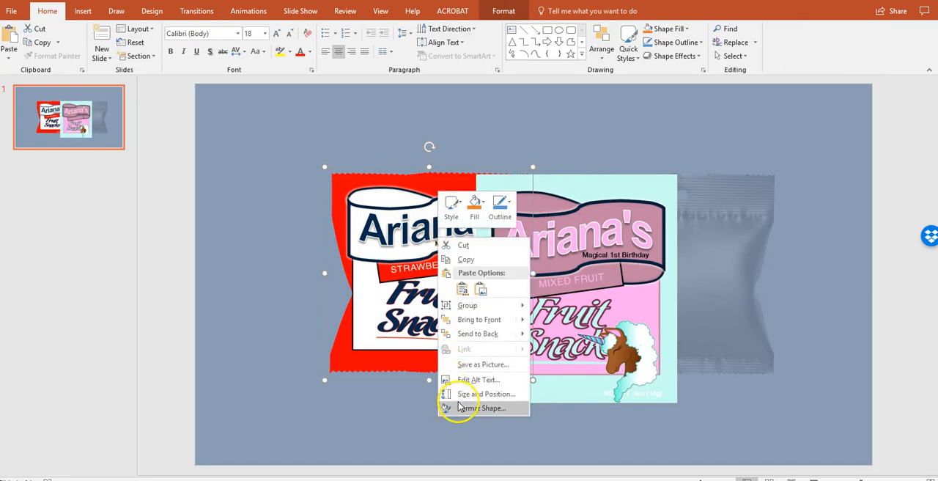
pyautogui.click(459, 407)
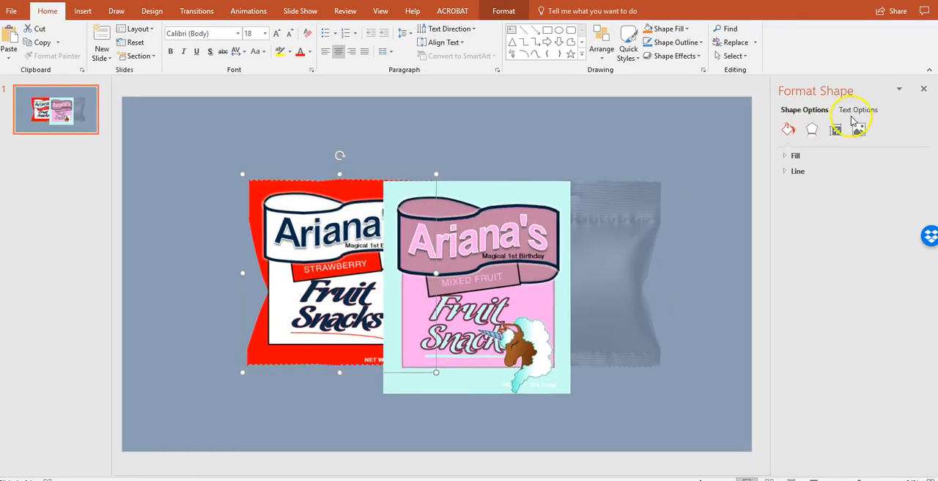
pyautogui.click(787, 155)
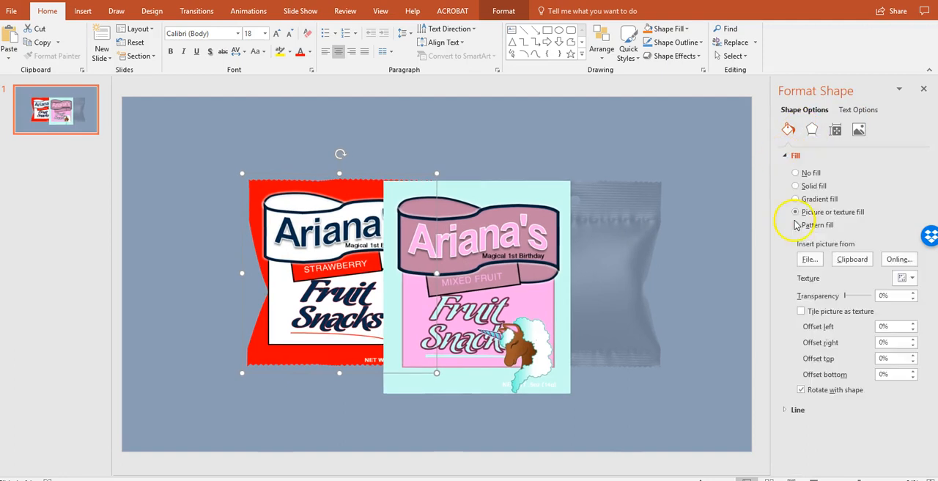
pyautogui.click(868, 258)
# Remove the loose cropped picture from the slide and align the filled label shape underneath the bag's shading overlay
pyautogui.moveTo(565, 304); pyautogui.dragTo(675, 312)
pyautogui.hotkey('ctrl', 'x')
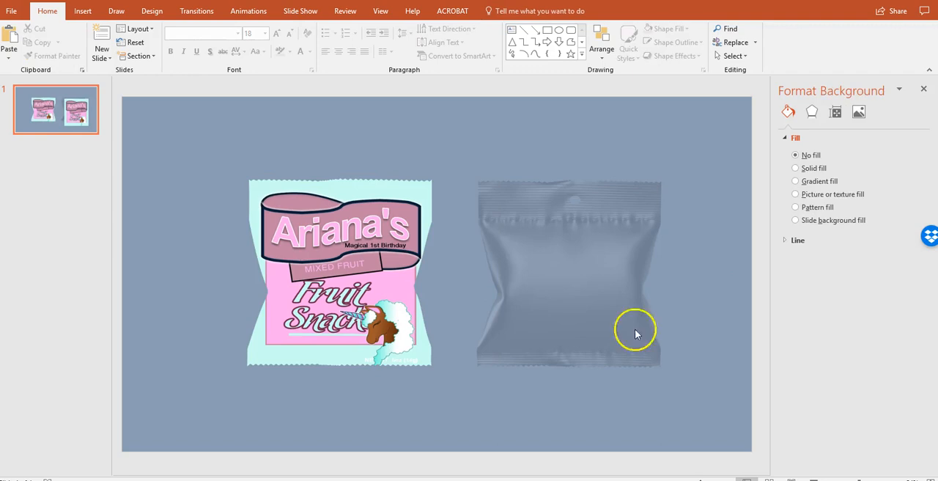
pyautogui.moveTo(385, 266); pyautogui.dragTo(454, 266)
pyautogui.moveTo(534, 235); pyautogui.dragTo(508, 250)
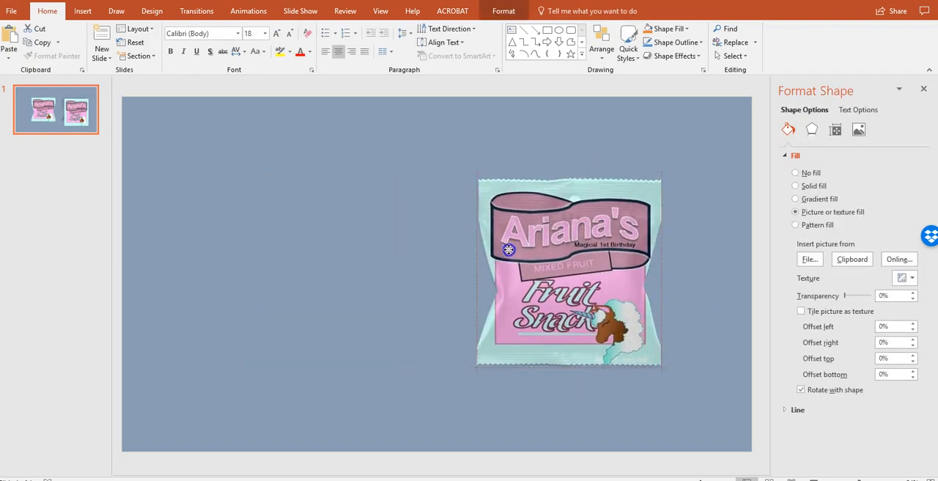
# Group the filled label shape with the bag's shading overlay and move the group to the middle of the slide
pyautogui.click(723, 237)
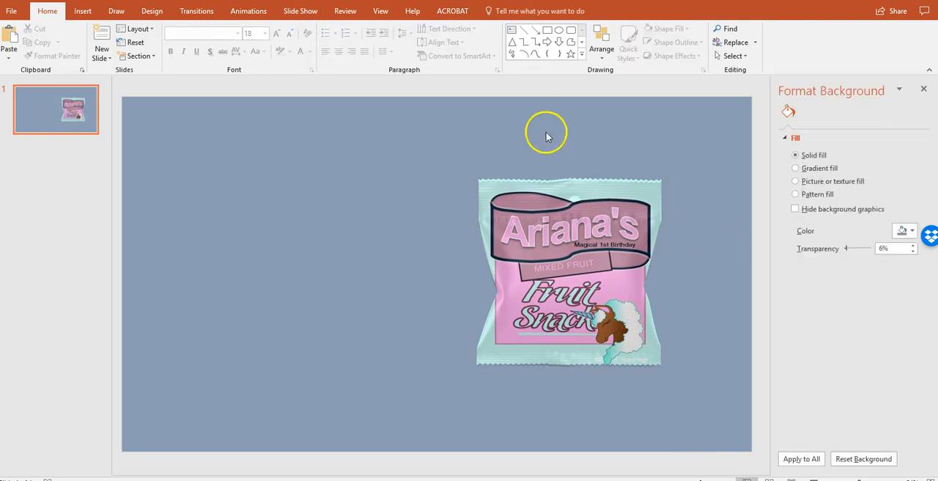
pyautogui.moveTo(461, 155); pyautogui.dragTo(714, 404)
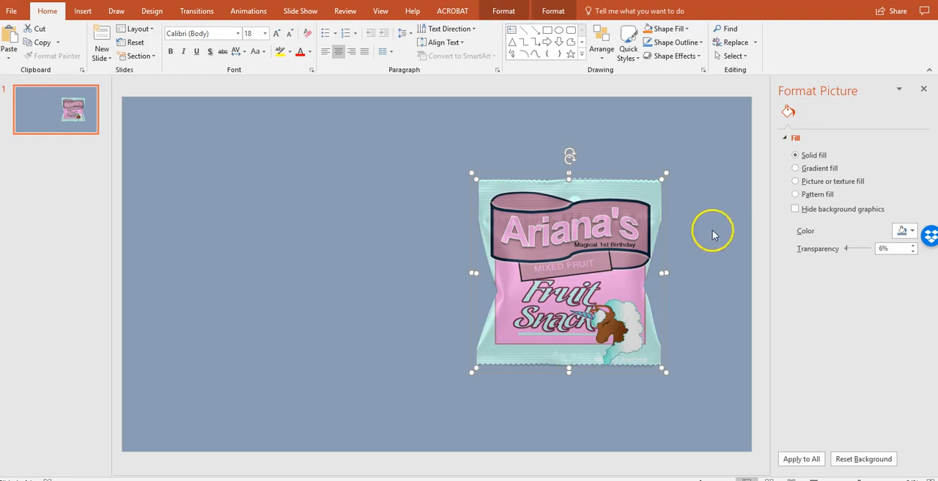
pyautogui.rightClick(631, 283)
pyautogui.moveTo(665, 356)
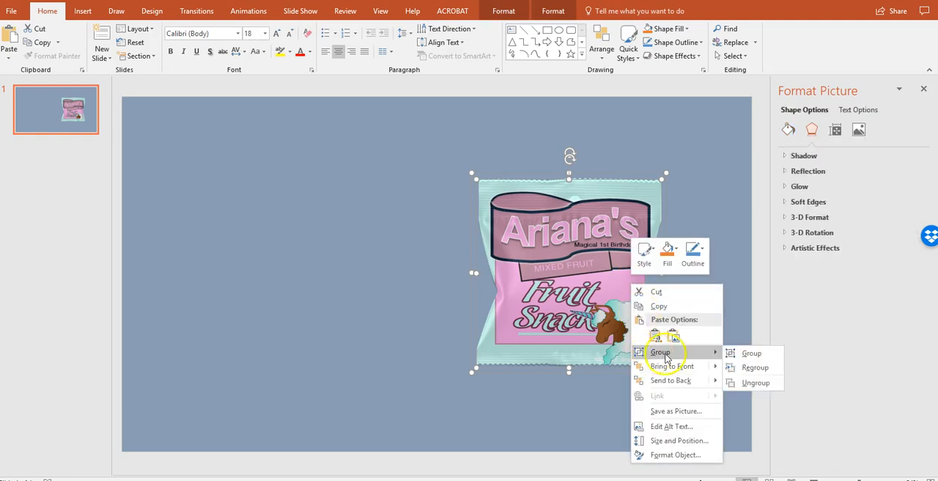
pyautogui.click(751, 352)
pyautogui.moveTo(606, 275); pyautogui.dragTo(499, 284)
# Save the grouped bag as a PNG picture in the Pictures folder, with a file name beginning "Fruit Snacks - Uni"
pyautogui.rightClick(499, 284)
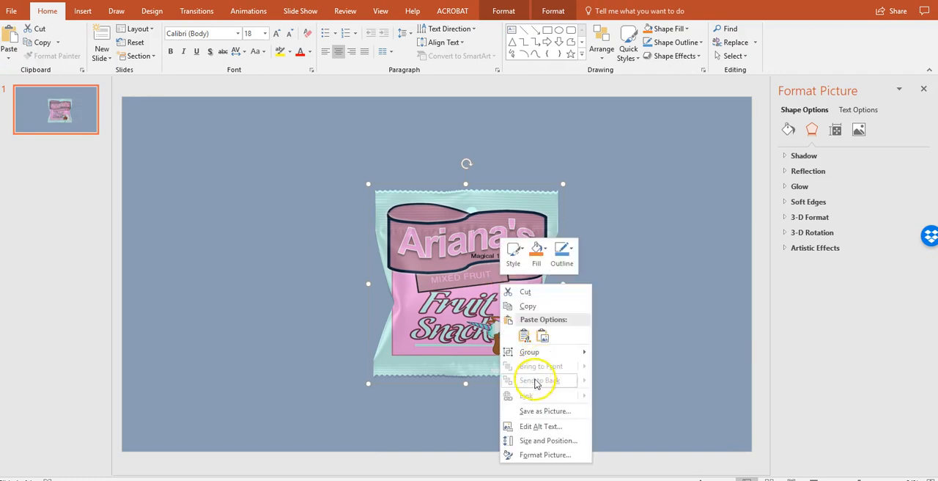
pyautogui.click(524, 410)
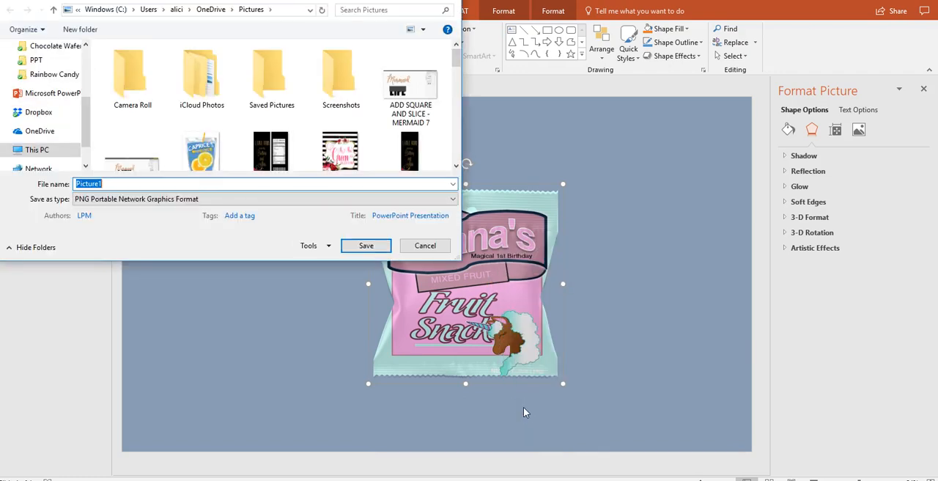
pyautogui.write('Fruit Snacks - Uni')
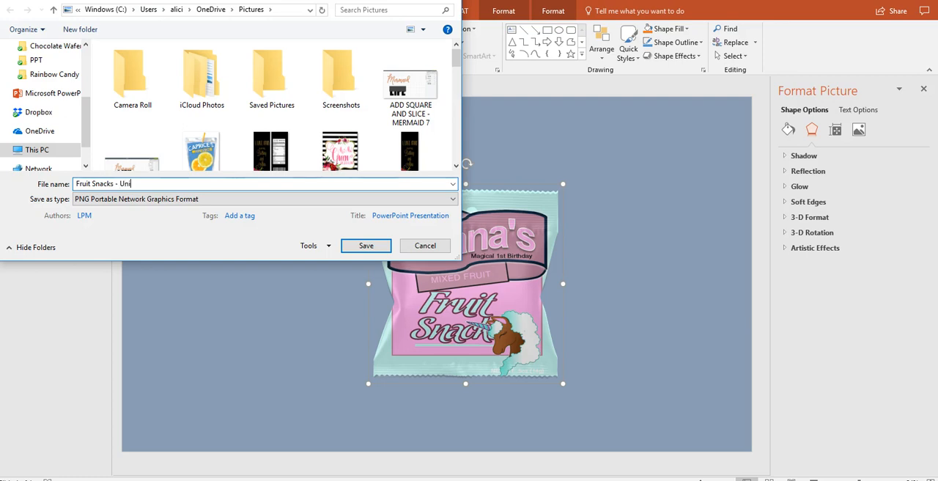
pyautogui.write('n')
pyautogui.press('Return')
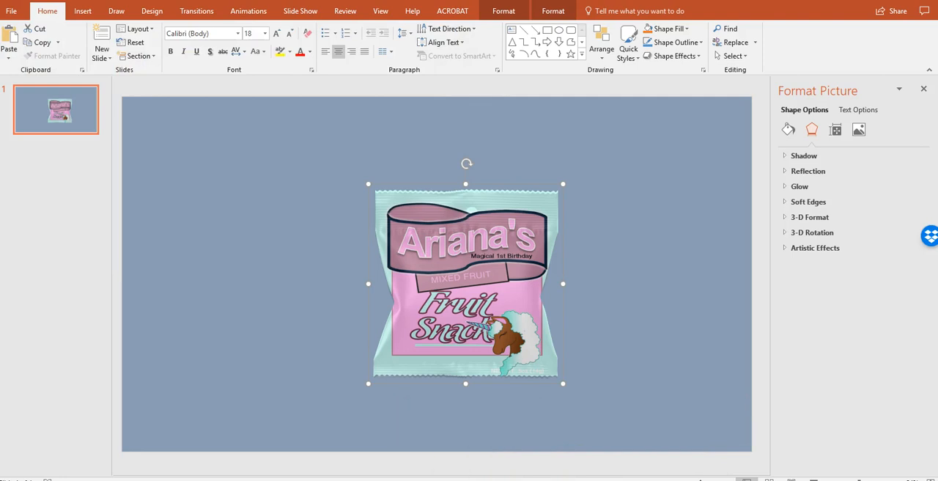
# Move the fruit snacks bag to the left half of the slide and open the Pictures folder in File Explorer
pyautogui.moveTo(464, 230); pyautogui.dragTo(297, 228)
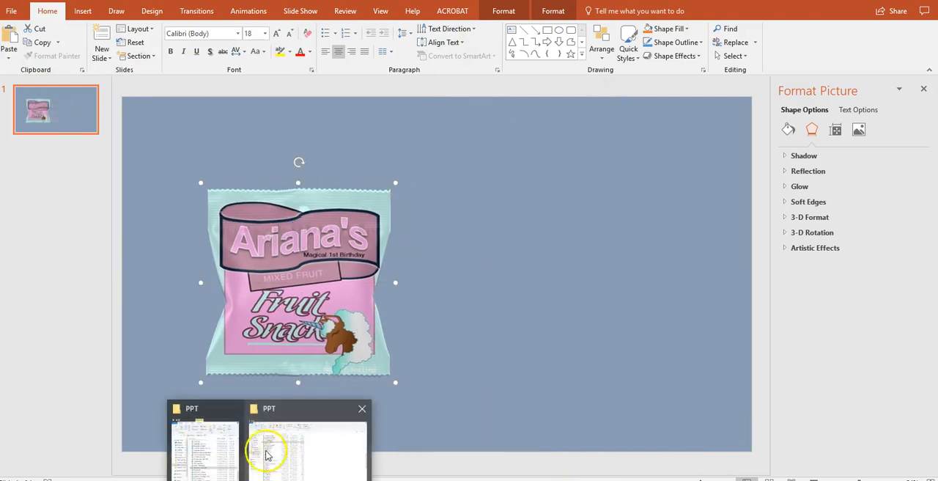
pyautogui.click(247, 449)
pyautogui.click(568, 224)
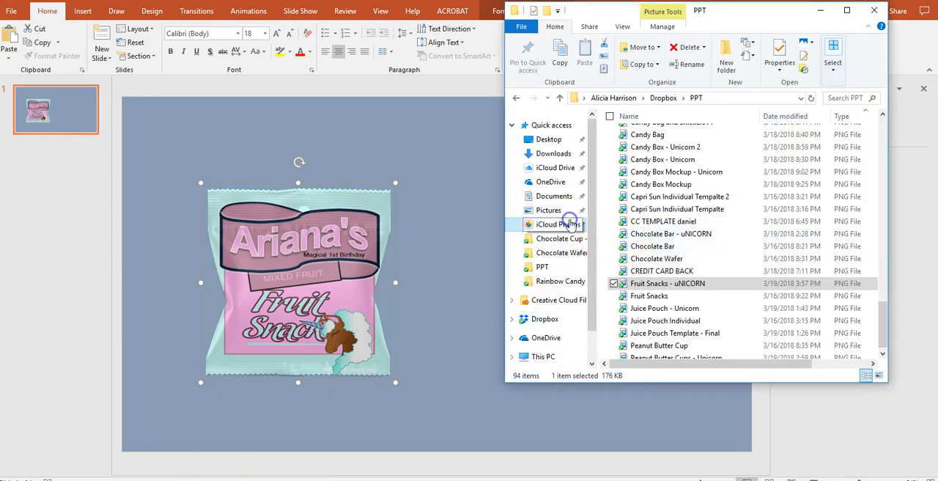
pyautogui.click(565, 213)
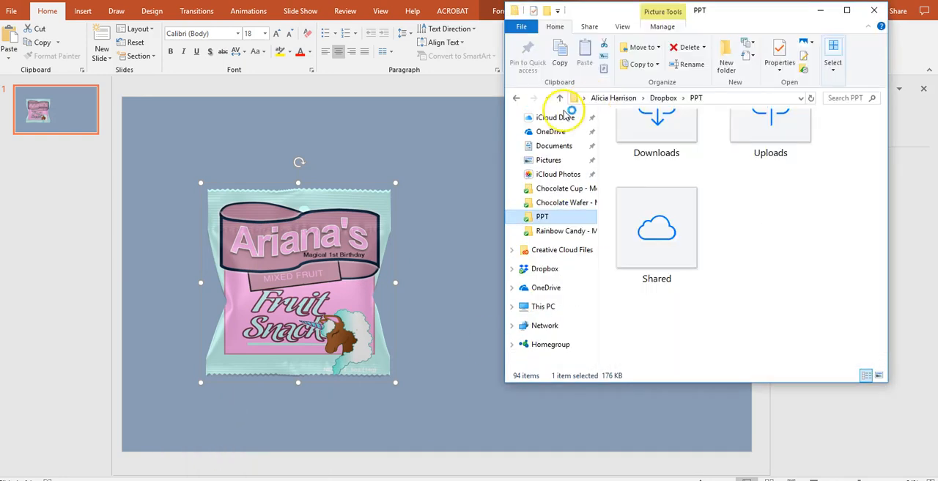
pyautogui.scroll(3, 561, 161)
pyautogui.click(551, 153)
pyautogui.click(547, 211)
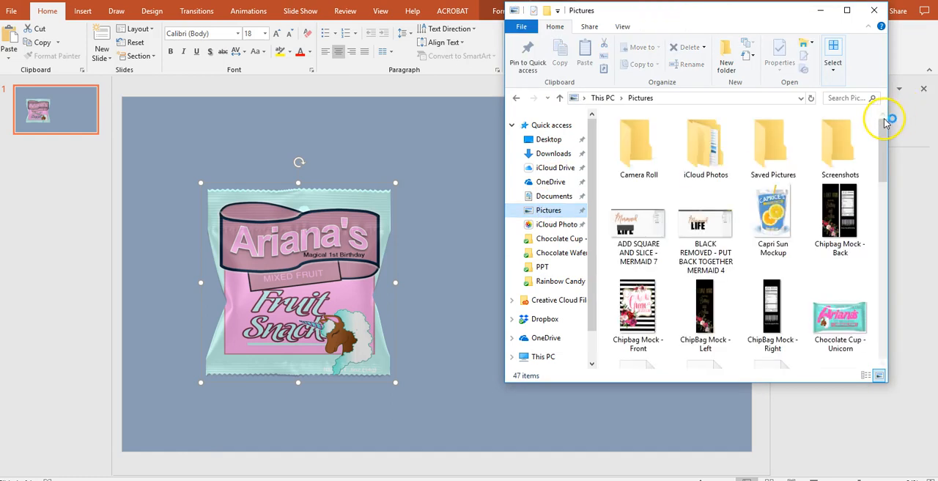
# Insert the "Chocolate Cup - Unicorn" picture from the Pictures folder and place it in the slide's lower right area
pyautogui.moveTo(884, 121); pyautogui.dragTo(884, 147)
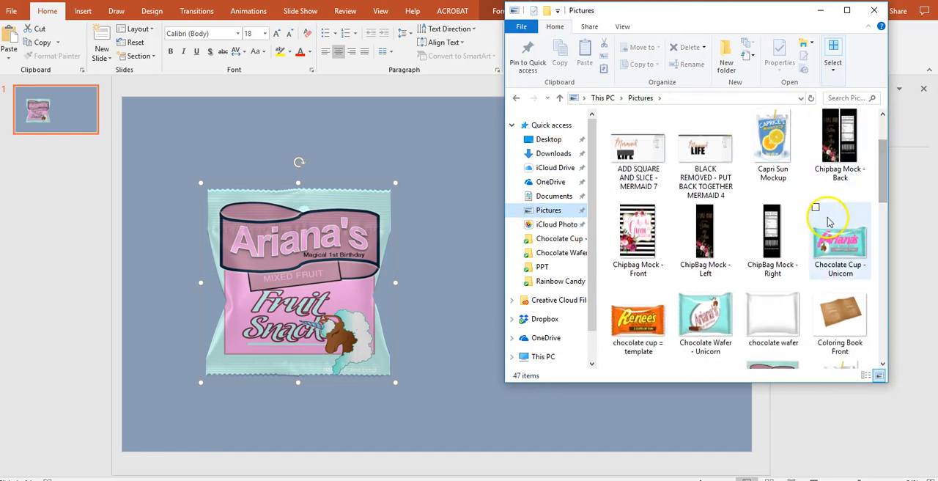
pyautogui.moveTo(840, 242); pyautogui.dragTo(473, 256)
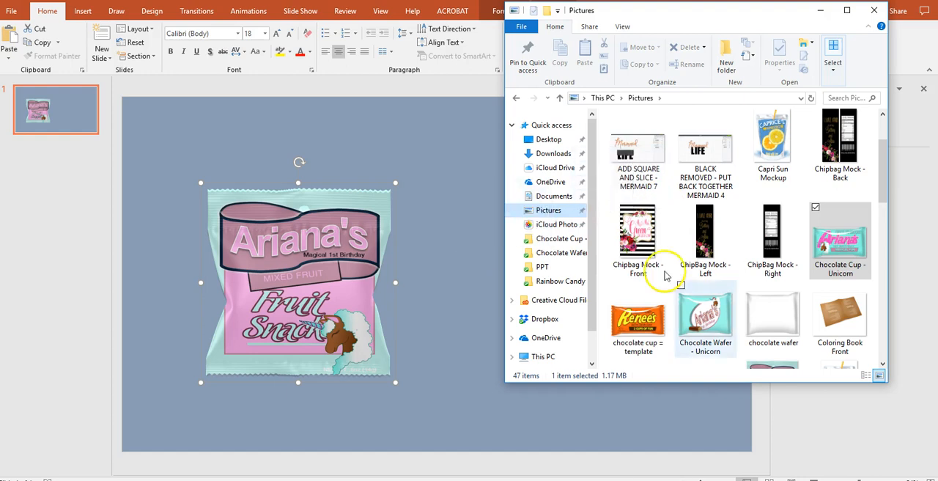
pyautogui.moveTo(705, 315); pyautogui.dragTo(472, 226)
pyautogui.moveTo(623, 282); pyautogui.dragTo(685, 306)
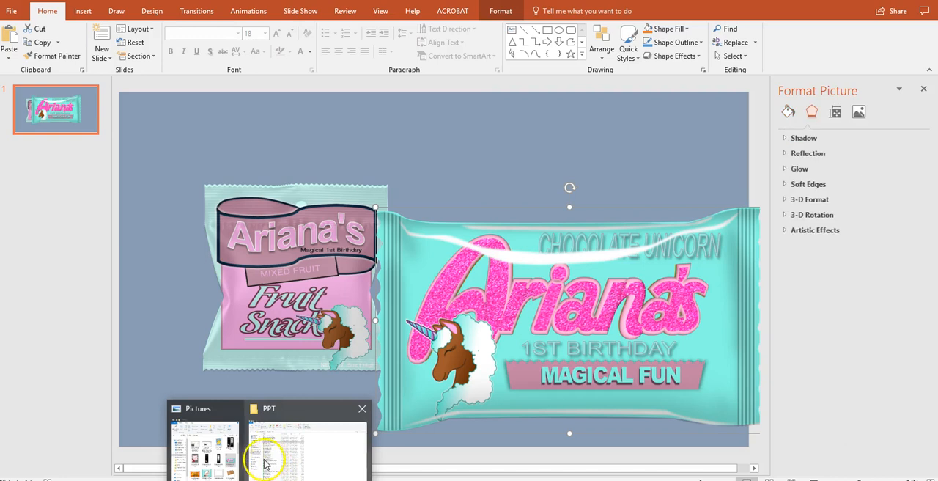
# Insert the "Chocolate Wafer - Unicorn" picture from the Pictures folder, shrink it and place it at the slide's upper right
pyautogui.click(227, 458)
pyautogui.click(719, 323)
pyautogui.moveTo(719, 323); pyautogui.dragTo(451, 231)
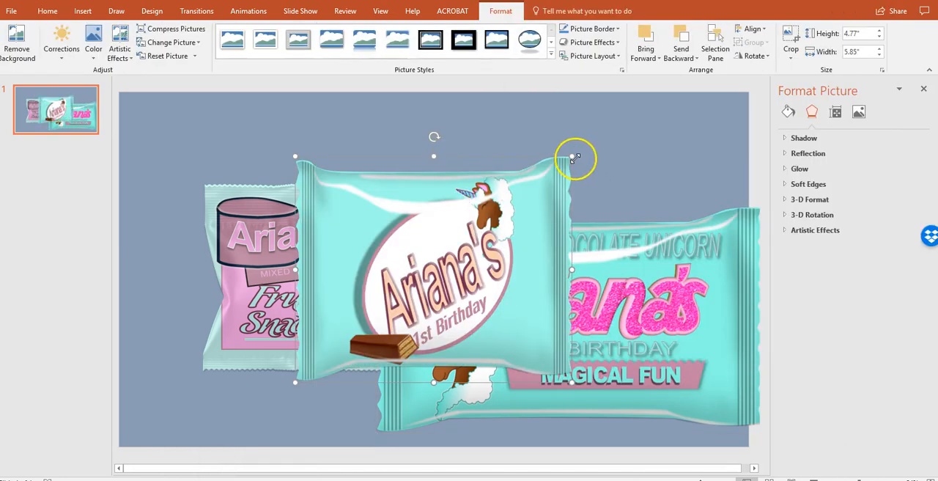
pyautogui.moveTo(574, 161); pyautogui.dragTo(485, 229)
pyautogui.moveTo(421, 304); pyautogui.dragTo(610, 184)
# Shrink the fruit snacks bag to about 3.59" by 3.52" and set its overlay picture's brightness to 60%
pyautogui.moveTo(360, 254); pyautogui.dragTo(328, 226)
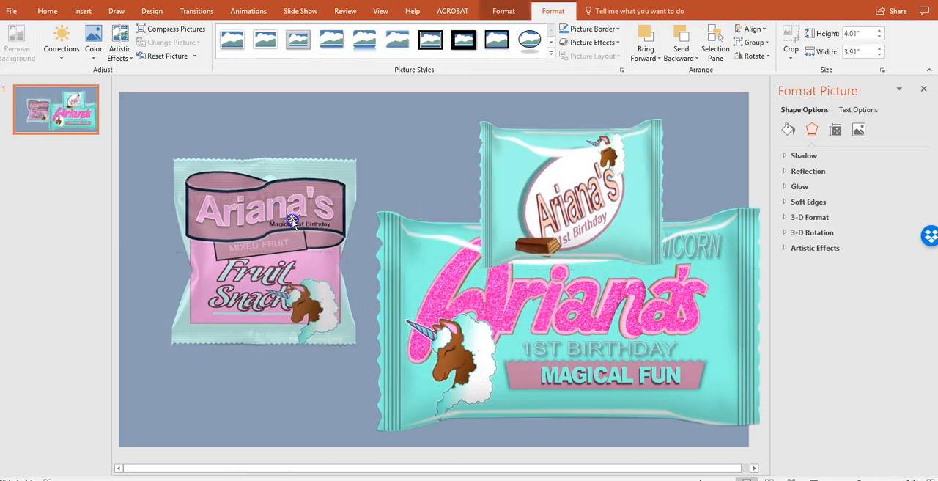
pyautogui.moveTo(360, 152); pyautogui.dragTo(342, 173)
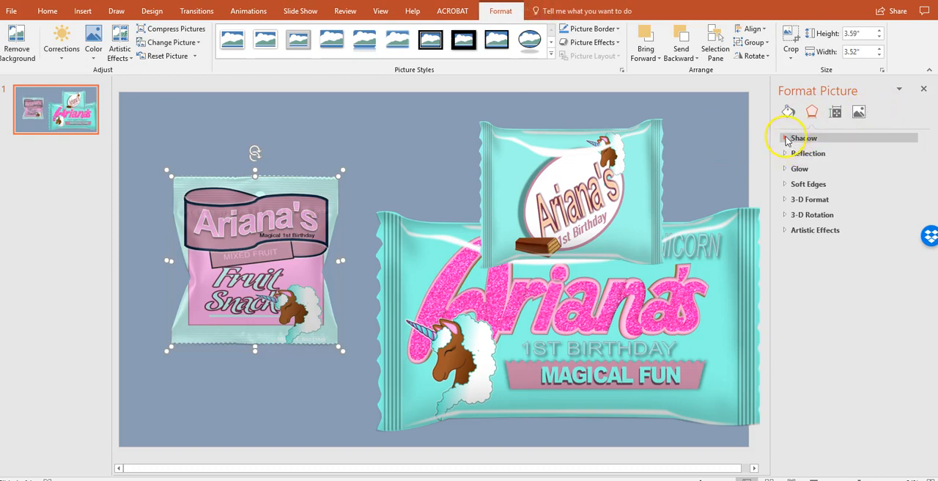
pyautogui.click(787, 169)
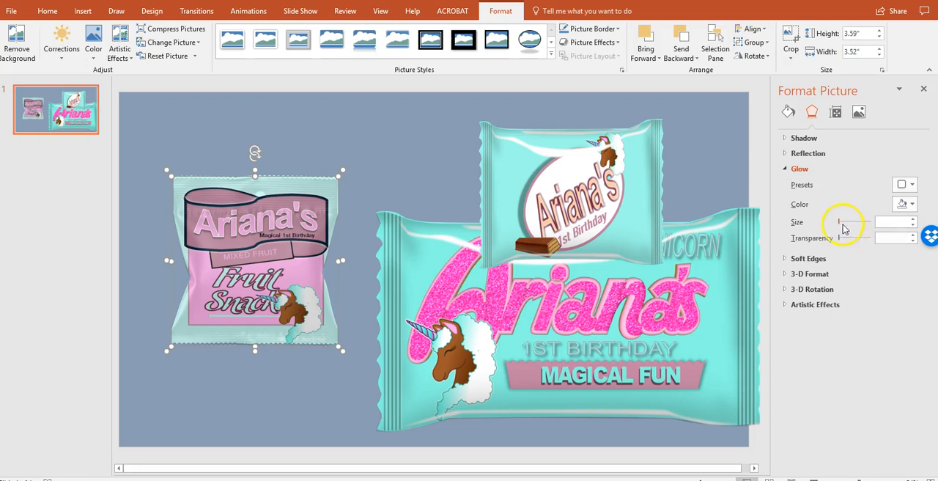
pyautogui.click(858, 111)
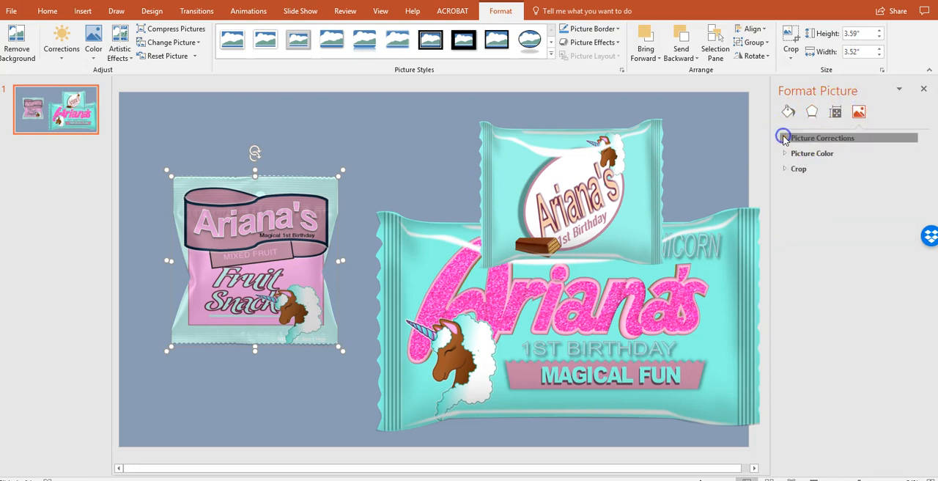
pyautogui.click(784, 138)
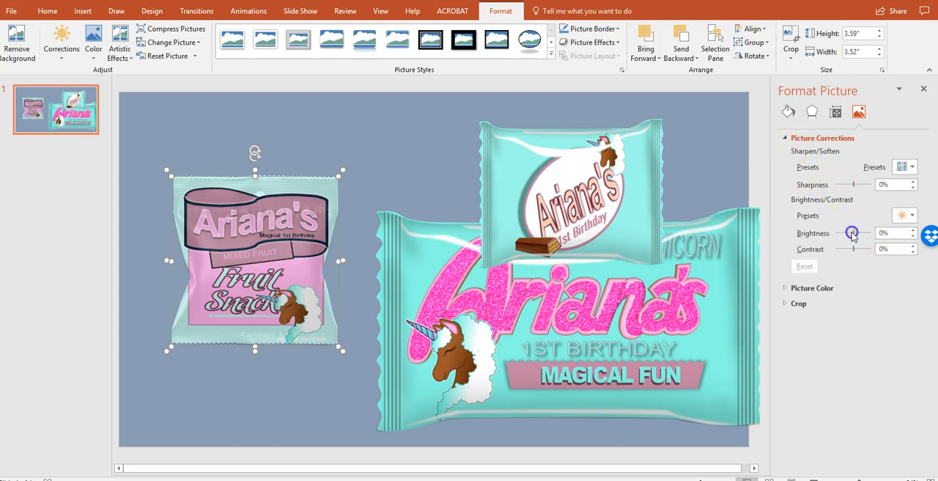
pyautogui.moveTo(857, 232); pyautogui.dragTo(860, 232)
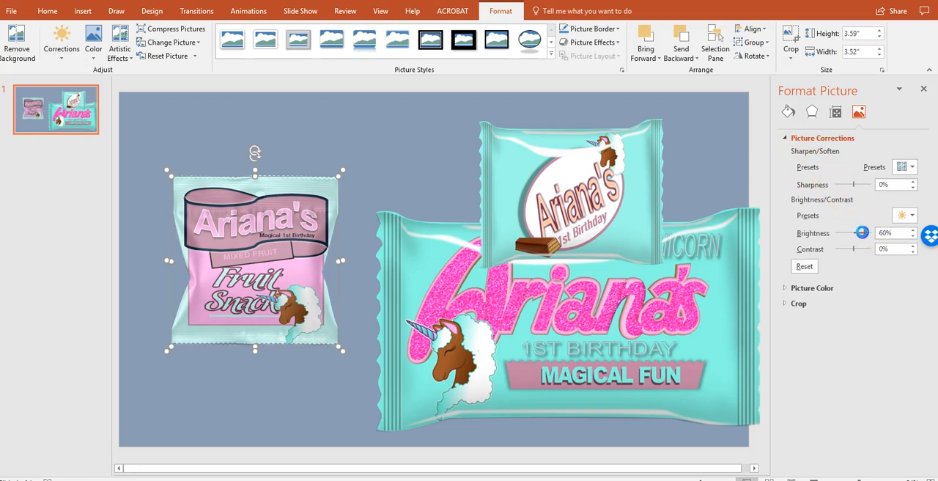
# Shrink the chocolate cup wrapper and place it directly below the chocolate wafer wrapper
pyautogui.click(519, 304)
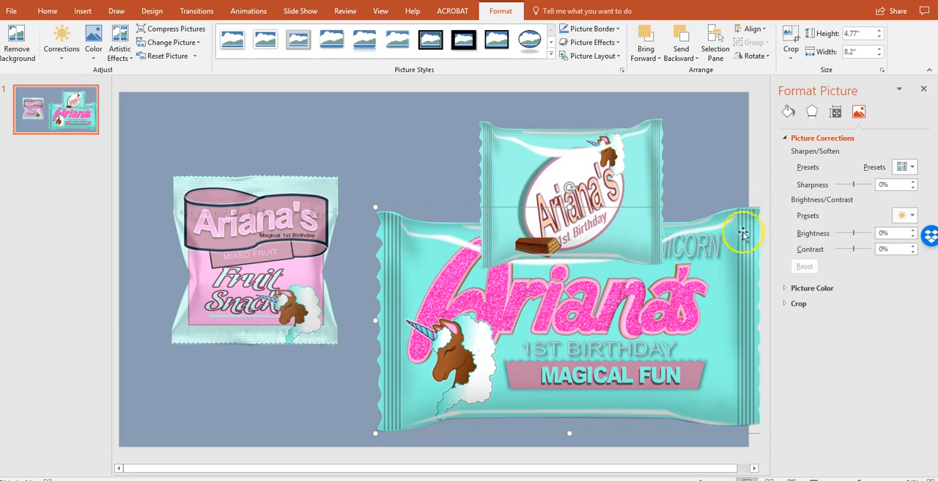
pyautogui.moveTo(706, 269); pyautogui.dragTo(667, 272)
pyautogui.moveTo(727, 215); pyautogui.dragTo(574, 345)
pyautogui.moveTo(476, 401); pyautogui.dragTo(595, 377)
# Shrink the fruit snacks bag to about 3.13" by 3.05" and place it beside the two chocolate wrappers
pyautogui.moveTo(320, 329); pyautogui.dragTo(407, 372)
pyautogui.moveTo(437, 219); pyautogui.dragTo(415, 284)
pyautogui.moveTo(353, 284); pyautogui.dragTo(387, 249)
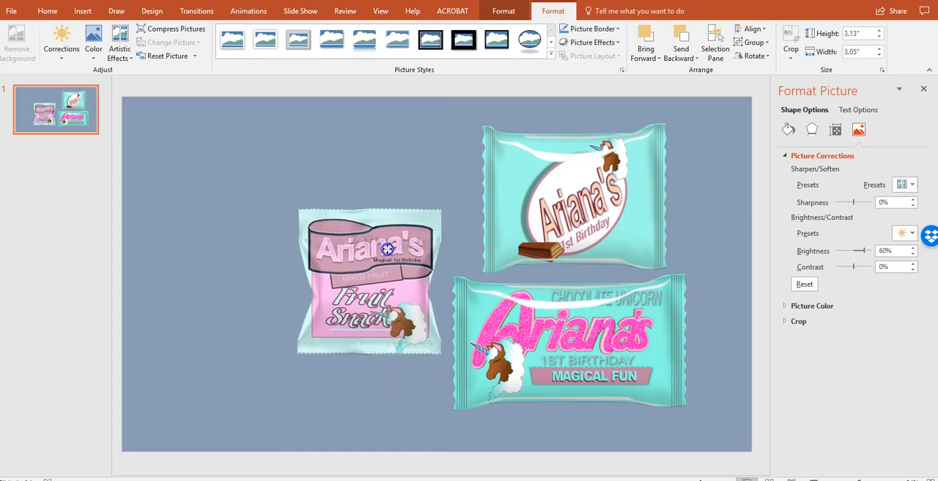
# Insert the "Unicorn Mocup" drink pouch picture from the Pictures folder and place it at the slide's left edge
pyautogui.moveTo(232, 475)
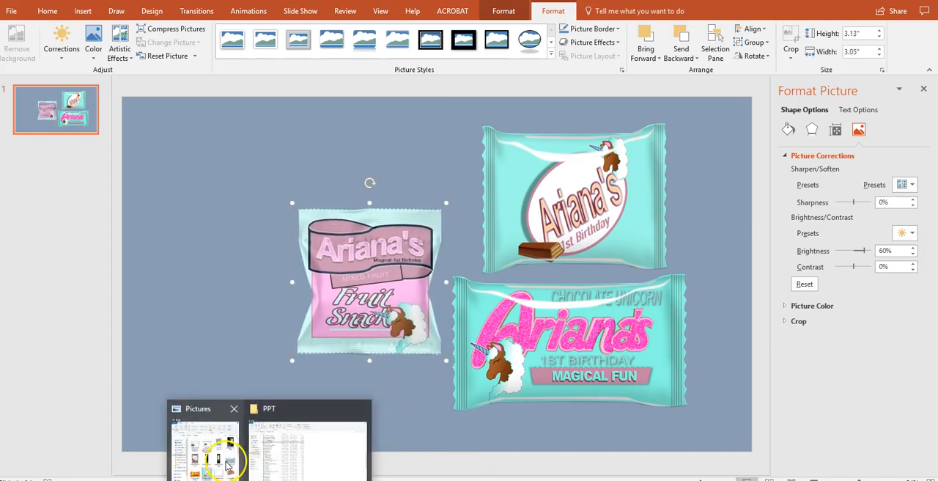
pyautogui.click(220, 450)
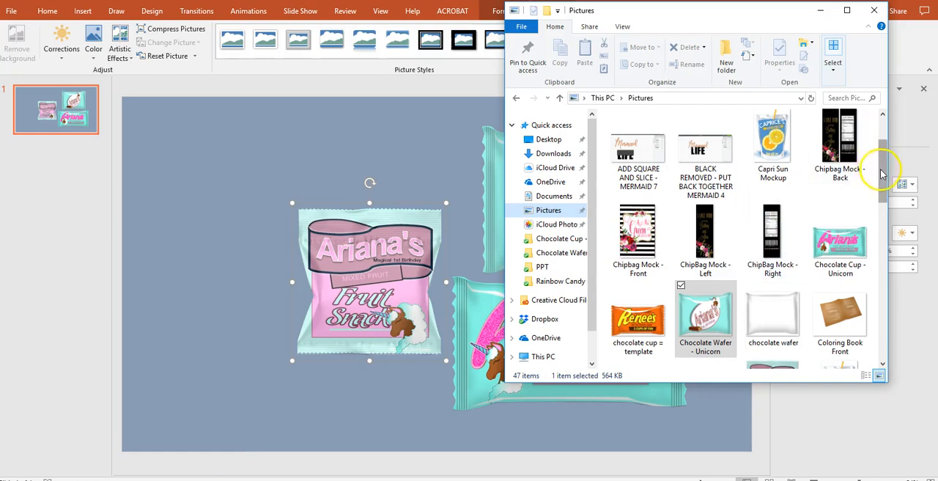
pyautogui.scroll(-5, 871, 213)
pyautogui.moveTo(872, 223); pyautogui.dragTo(884, 319)
pyautogui.moveTo(771, 356); pyautogui.dragTo(432, 316)
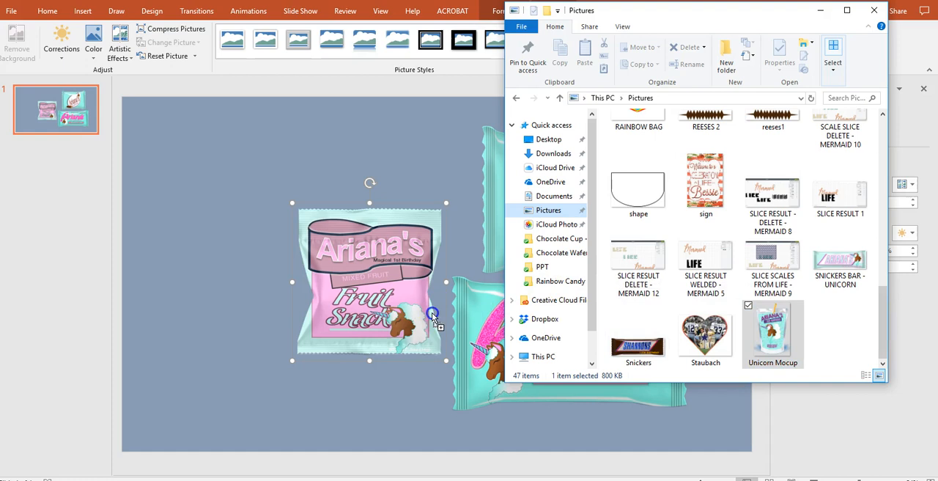
pyautogui.moveTo(268, 374); pyautogui.dragTo(267, 375)
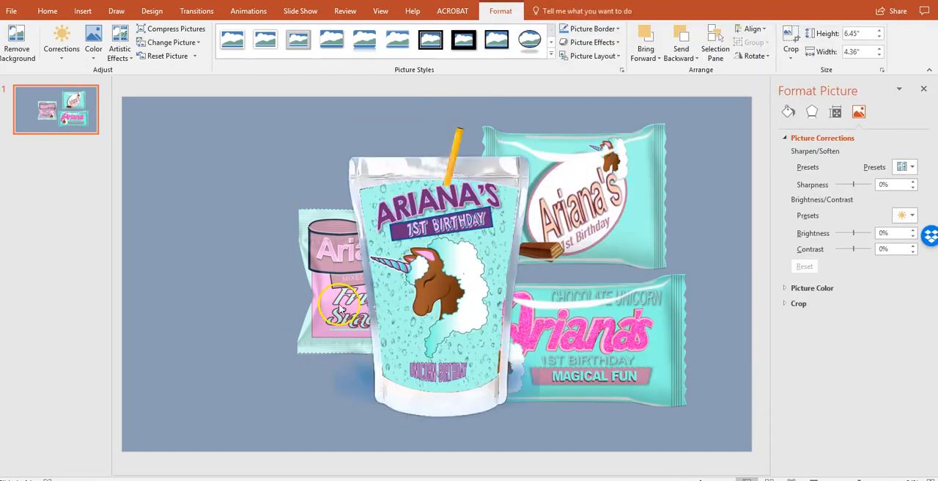
pyautogui.click(246, 307)
# Arrange the fruit snacks bag low beside the pouch, the wafer wrapper above it, and the chocolate cup wrapper at the lower right
pyautogui.click(390, 325)
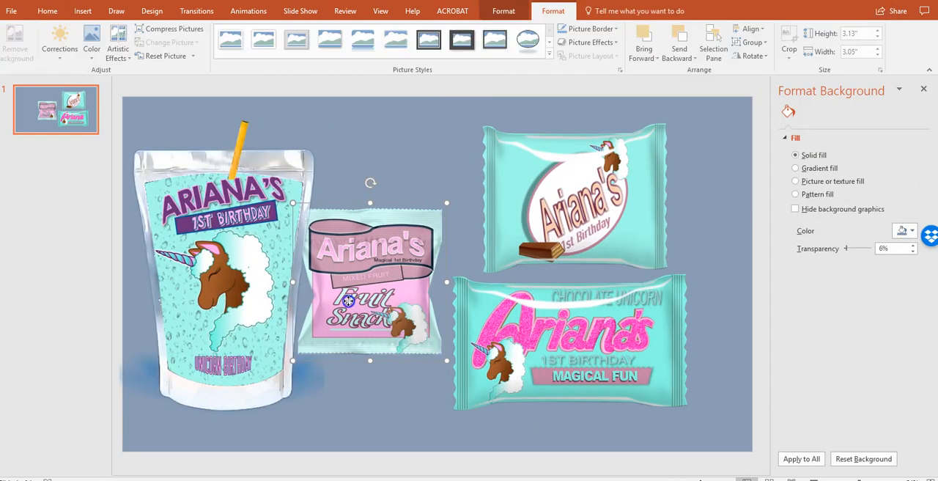
pyautogui.moveTo(390, 326); pyautogui.dragTo(441, 368)
pyautogui.moveTo(596, 179); pyautogui.dragTo(630, 170)
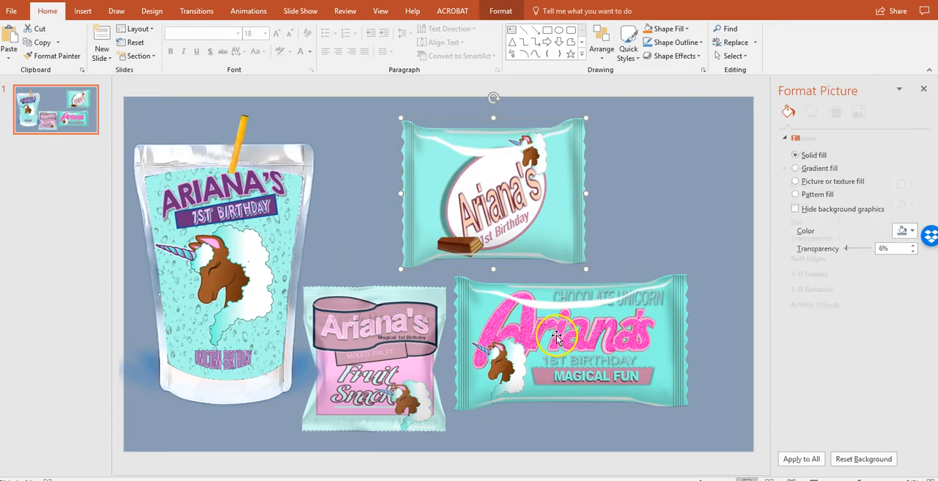
pyautogui.moveTo(557, 336); pyautogui.dragTo(557, 362)
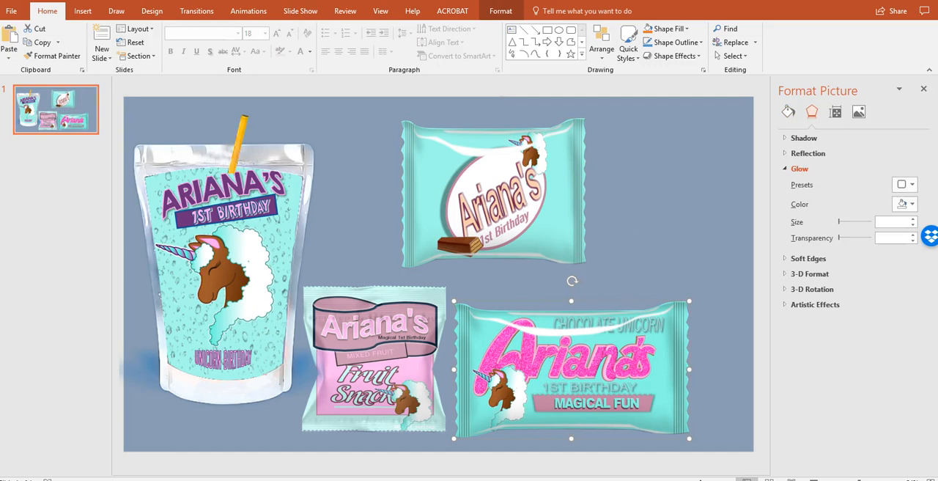
pyautogui.click(214, 469)
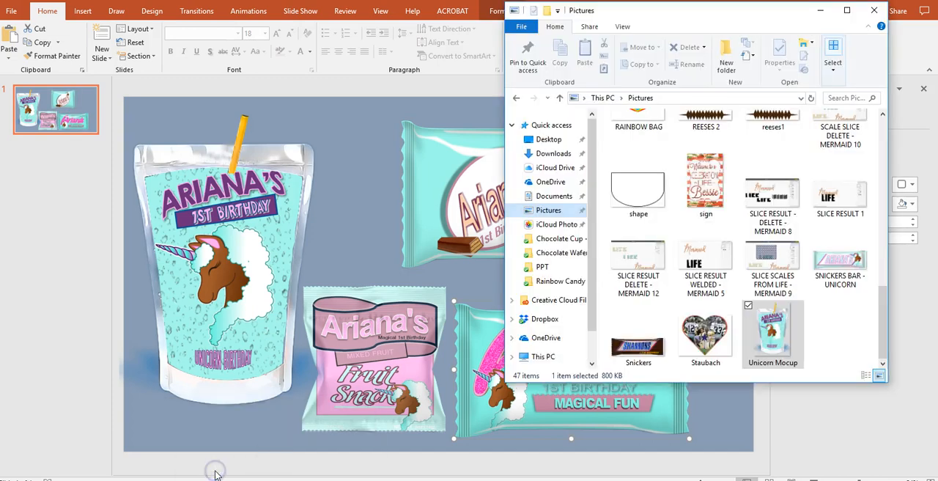
pyautogui.click(364, 271)
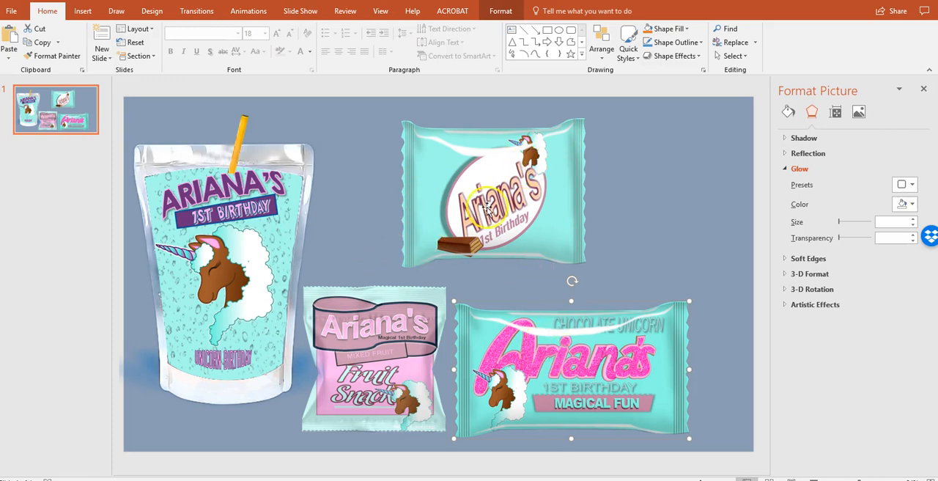
pyautogui.click(682, 182)
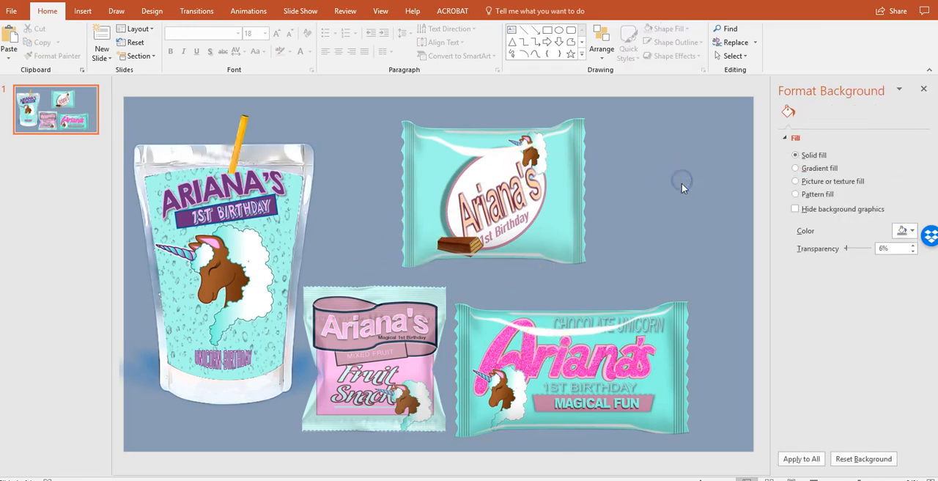
pyautogui.click(354, 335)
pyautogui.rightClick(354, 337)
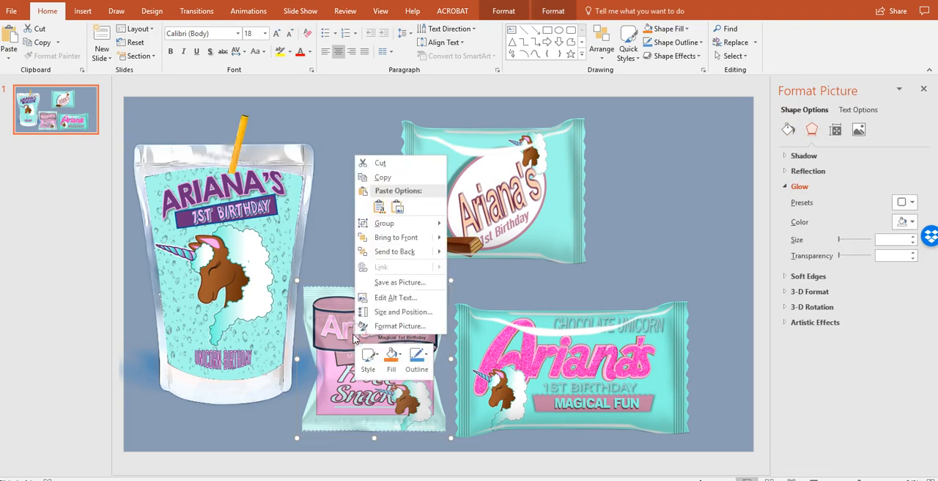
pyautogui.click(635, 230)
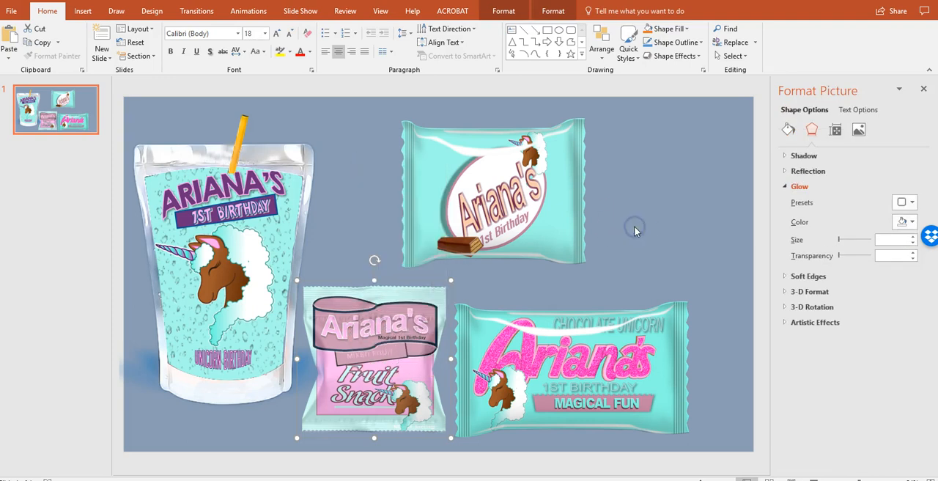